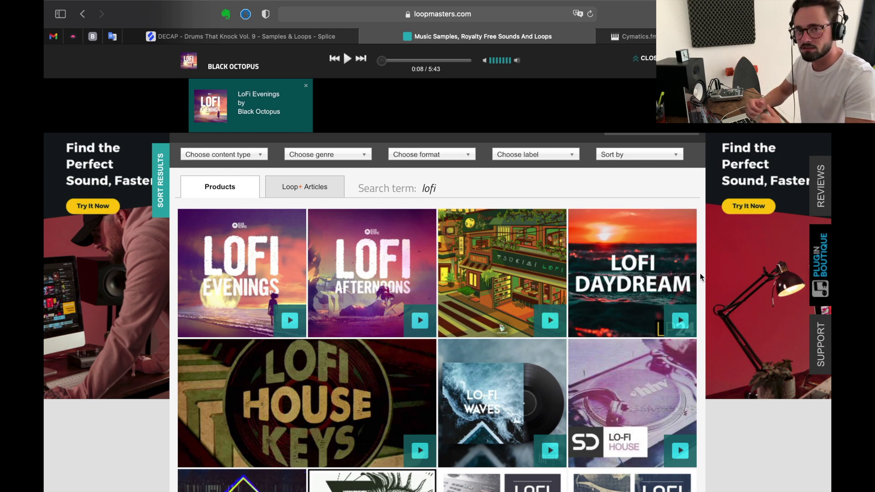
# Switch to the Cymatics site, open its Free Downloads page and refuse the site's push notifications
pyautogui.click(640, 37)
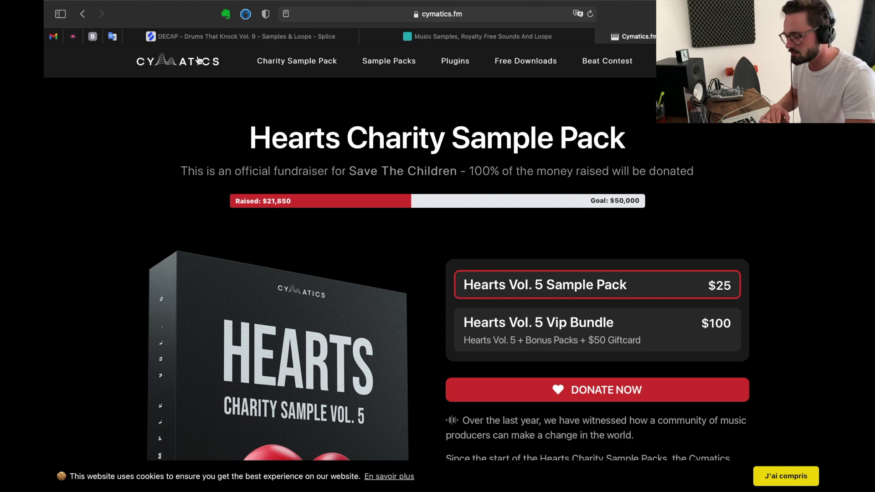
pyautogui.scroll(-5, 433, 265)
pyautogui.scroll(6, 433, 265)
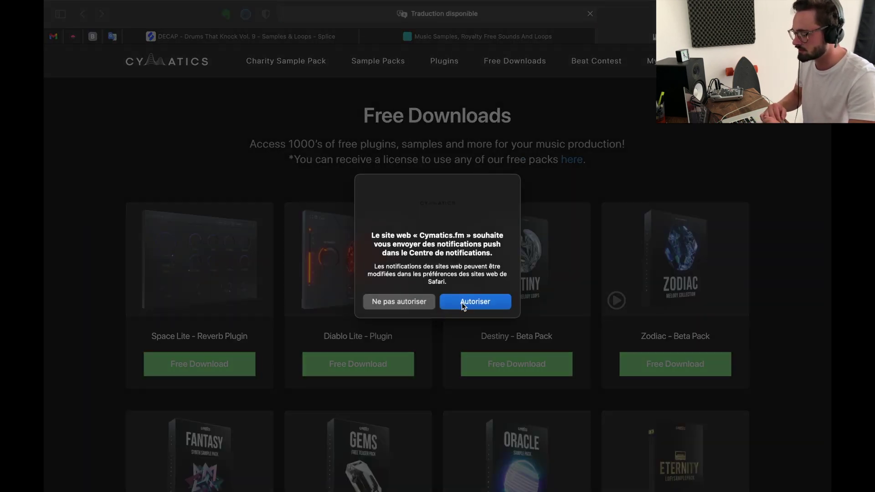
pyautogui.click(412, 304)
# Look through the free plugins and sample packs offered on the Free Downloads page
pyautogui.scroll(-2, 431, 371)
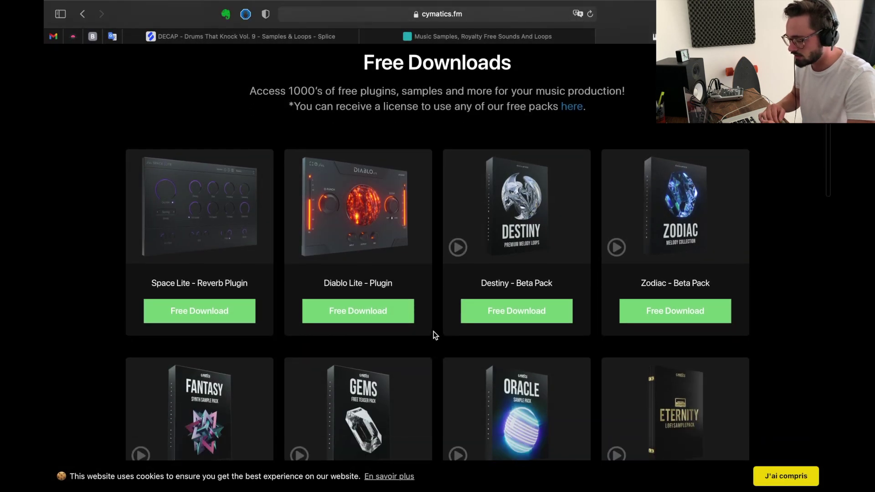
pyautogui.scroll(-10, 791, 379)
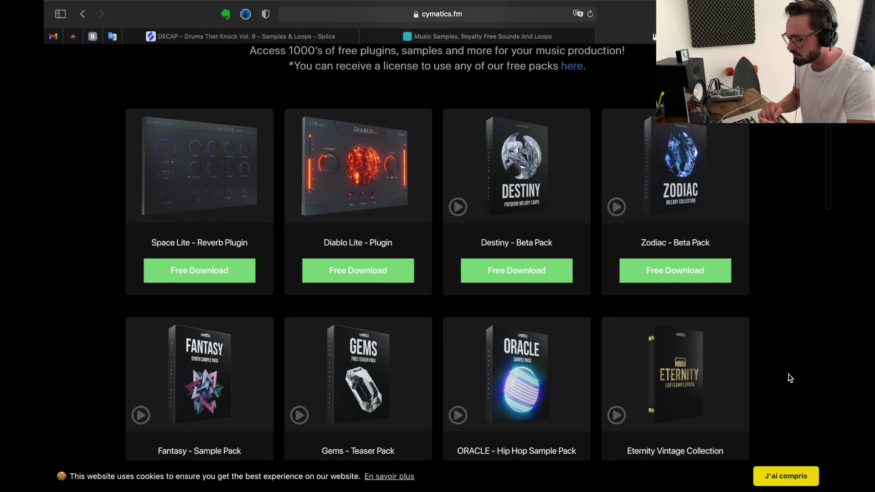
pyautogui.scroll(-20, 790, 378)
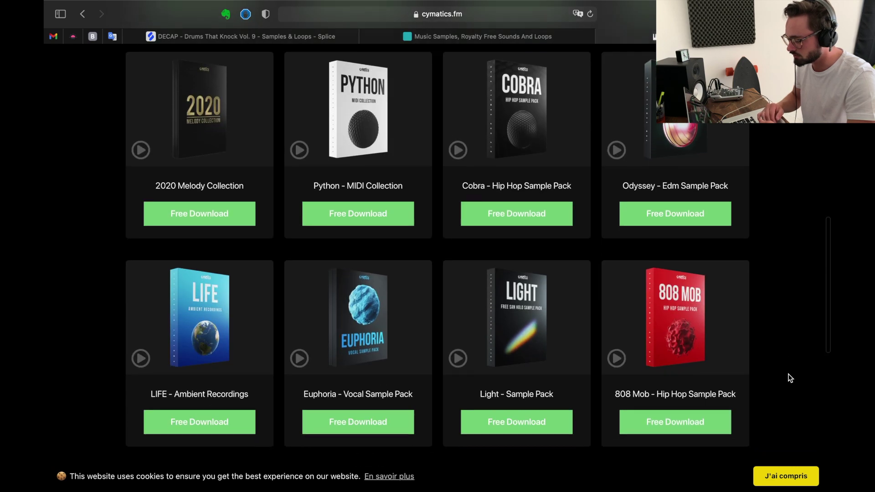
pyautogui.scroll(-3, 790, 379)
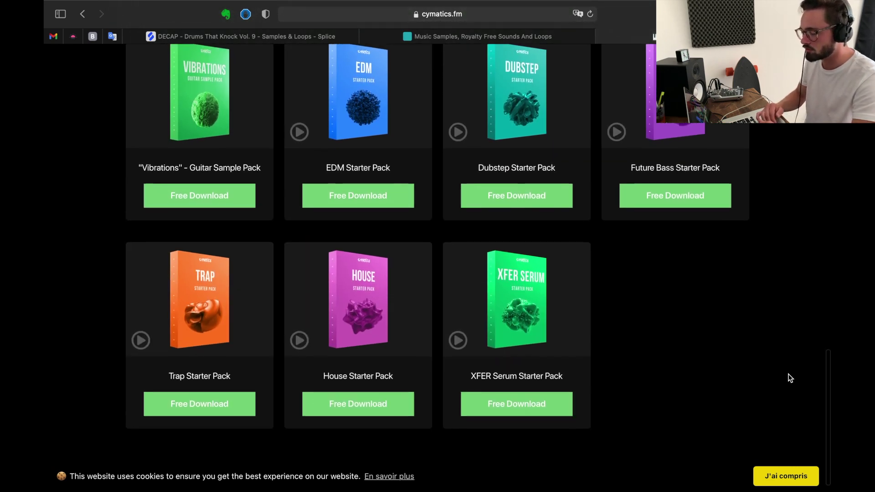
pyautogui.scroll(4, 790, 378)
pyautogui.scroll(20, 790, 379)
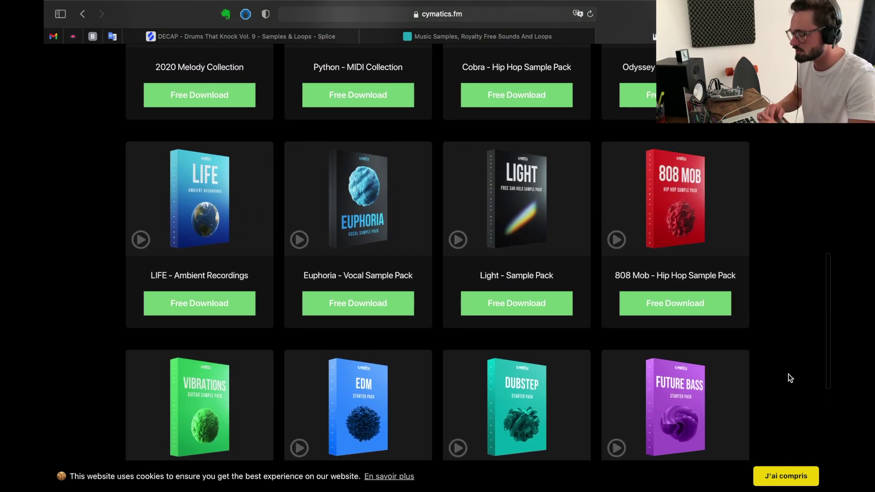
pyautogui.scroll(3, 790, 378)
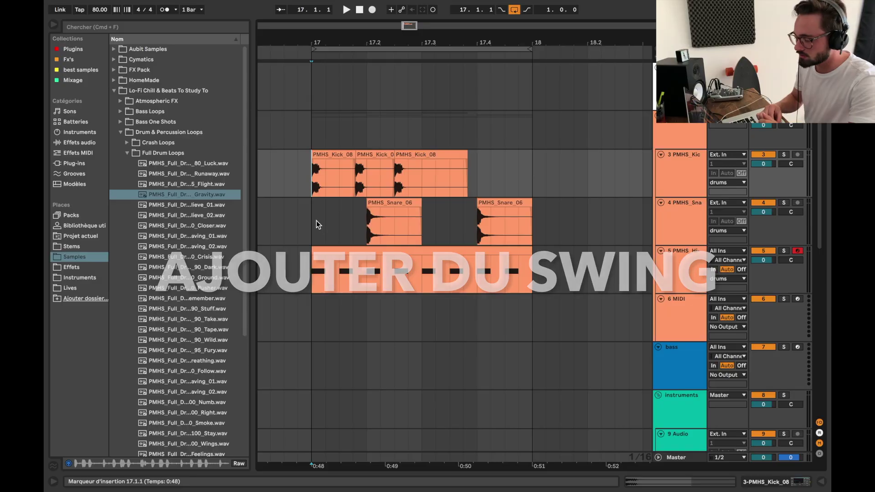
# Switch to Ableton Live and play the one-bar kick, snare and hi-hat loop from 17.1.1
pyautogui.scroll(5, 316, 221)
pyautogui.scroll(-3, 317, 220)
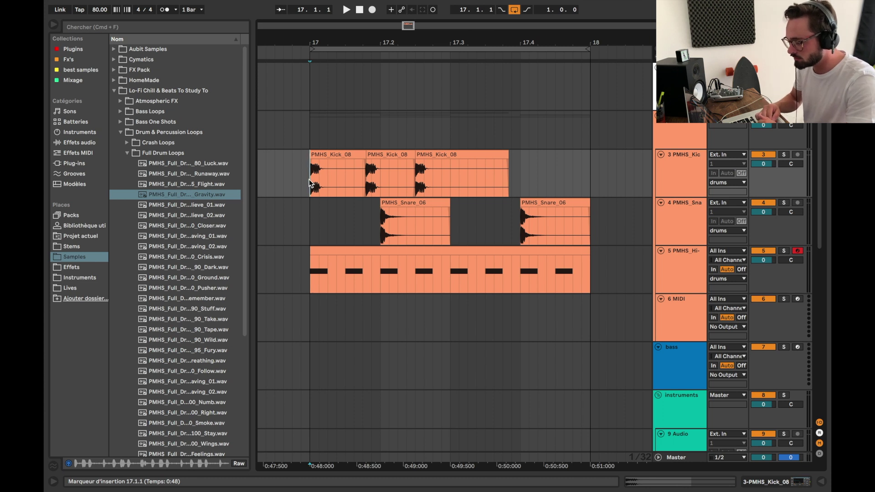
pyautogui.press('space')
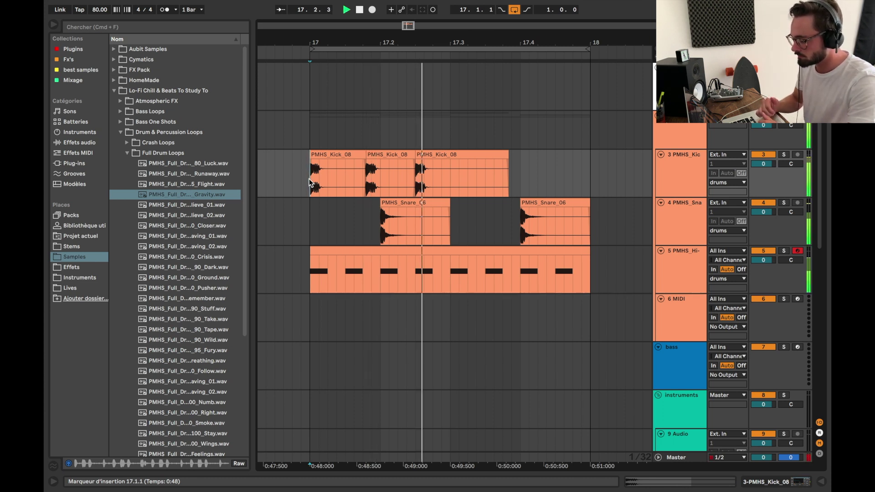
pyautogui.press('space')
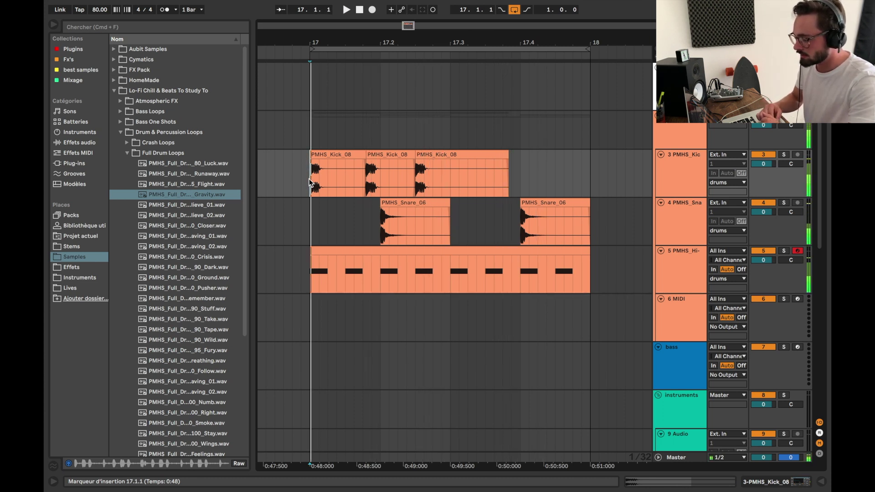
# Solo the PMHS_Kick track and play it against the metronome to check the second kick's timing
pyautogui.scroll(8, 334, 200)
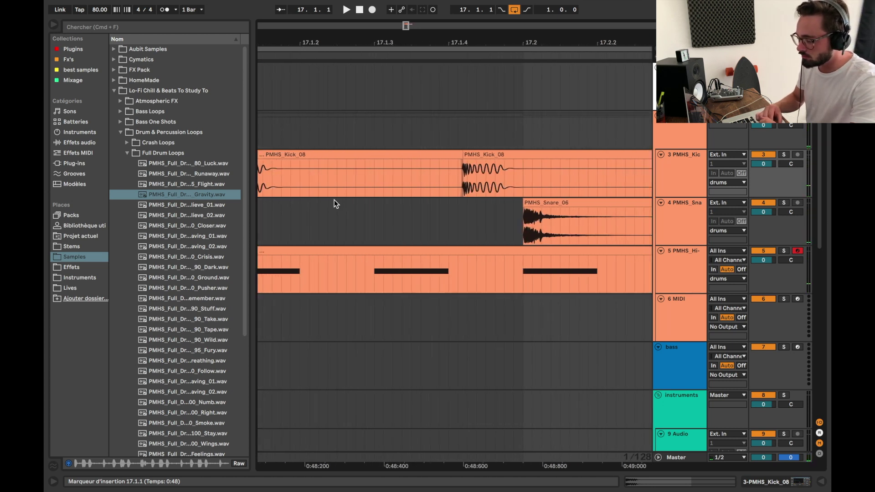
pyautogui.hscroll(-2, 335, 200)
pyautogui.hscroll(-2, 335, 200)
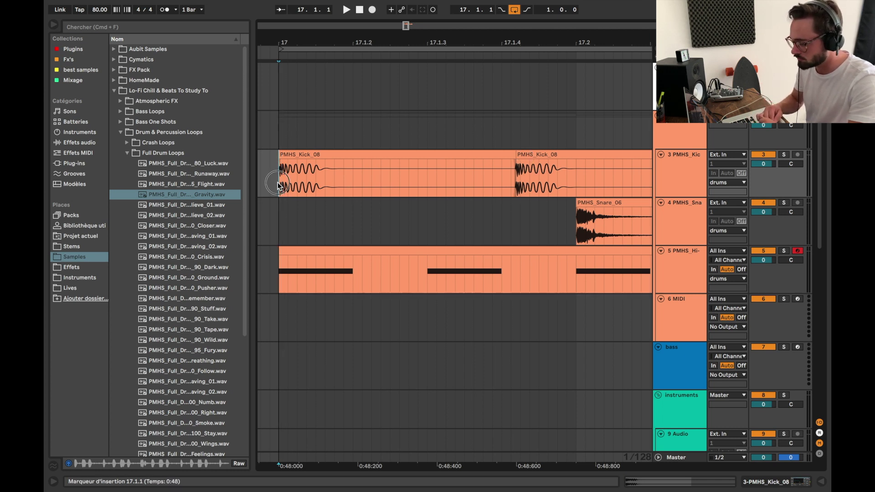
pyautogui.click(782, 156)
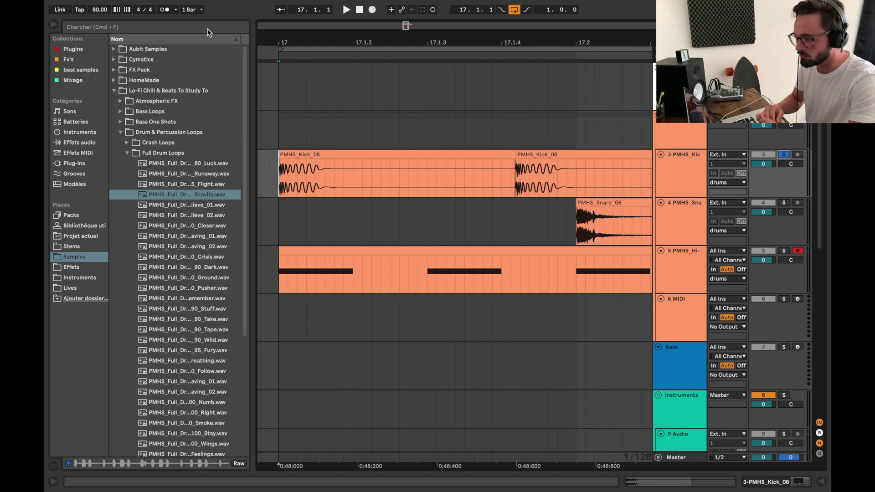
pyautogui.press('space')
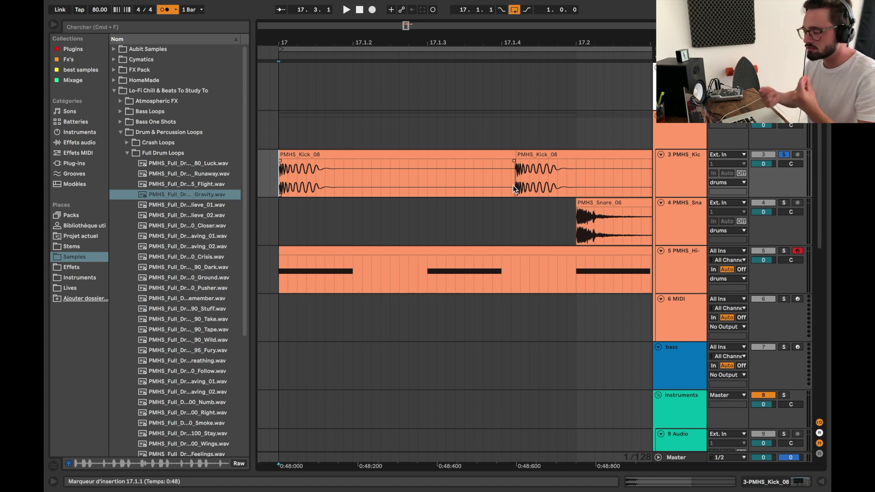
# Split the hi-hat MIDI clip at 17.2.1, delete the part after it and consolidate the remaining first beat
pyautogui.press('-')
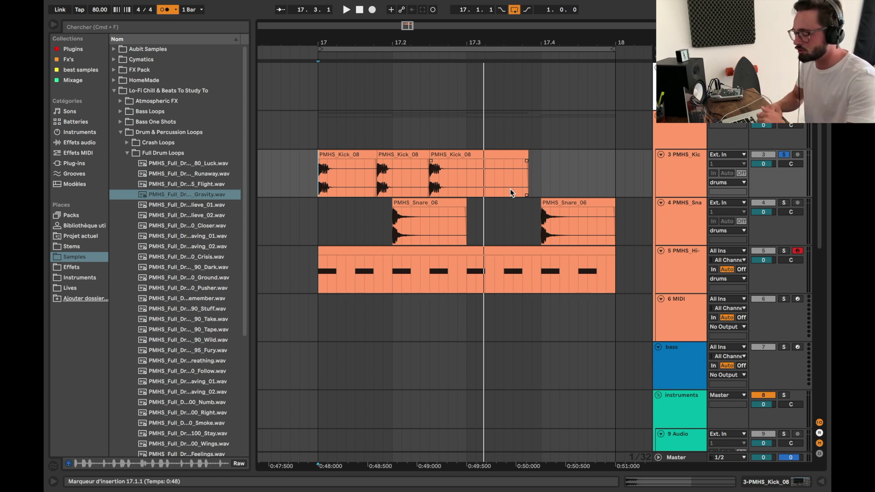
pyautogui.click(545, 252)
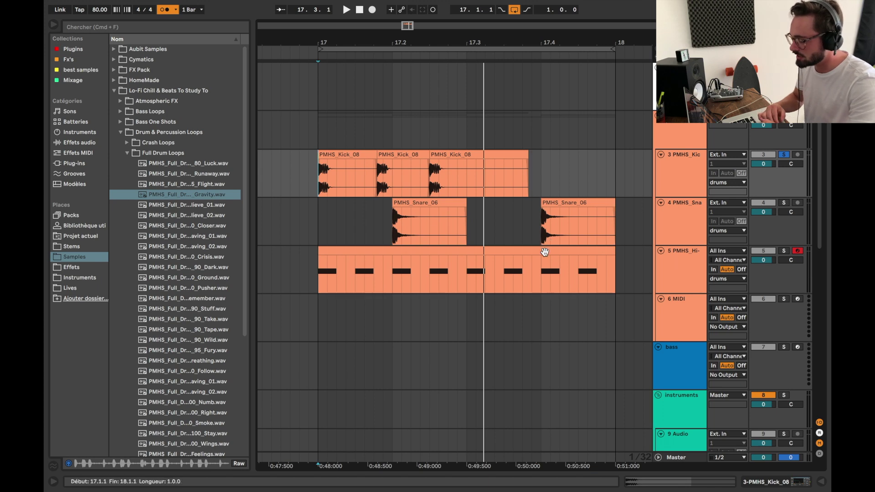
pyautogui.doubleClick(545, 252)
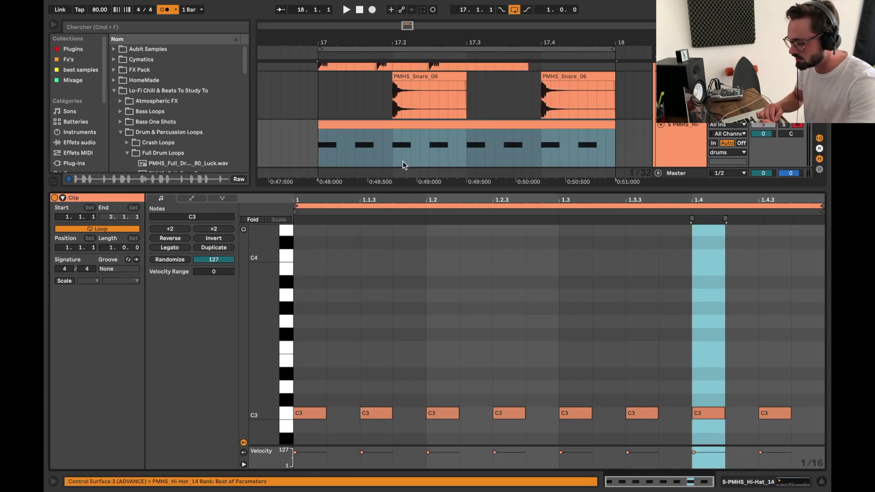
pyautogui.click(391, 152)
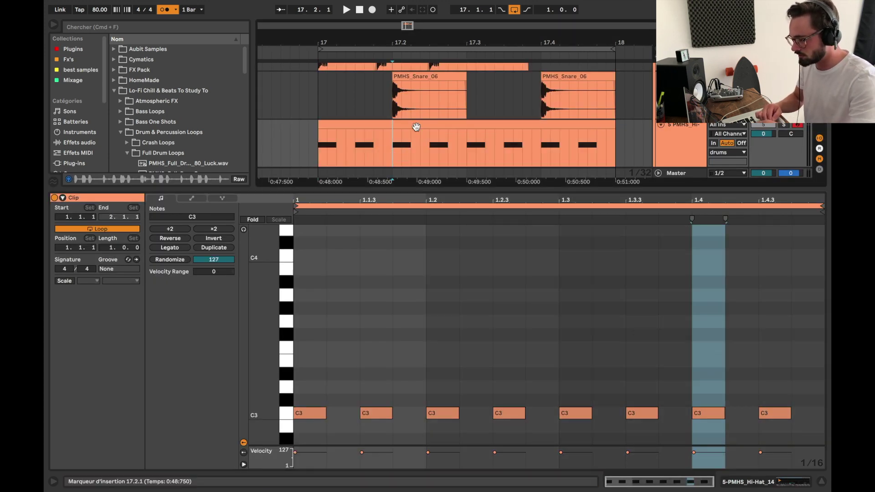
pyautogui.press('super+e')
pyautogui.press('Delete')
pyautogui.click(378, 128)
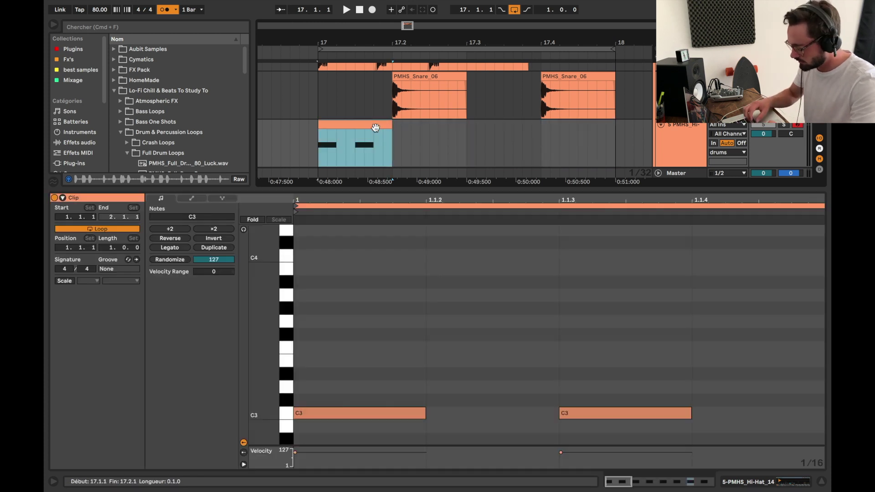
pyautogui.press('super+l')
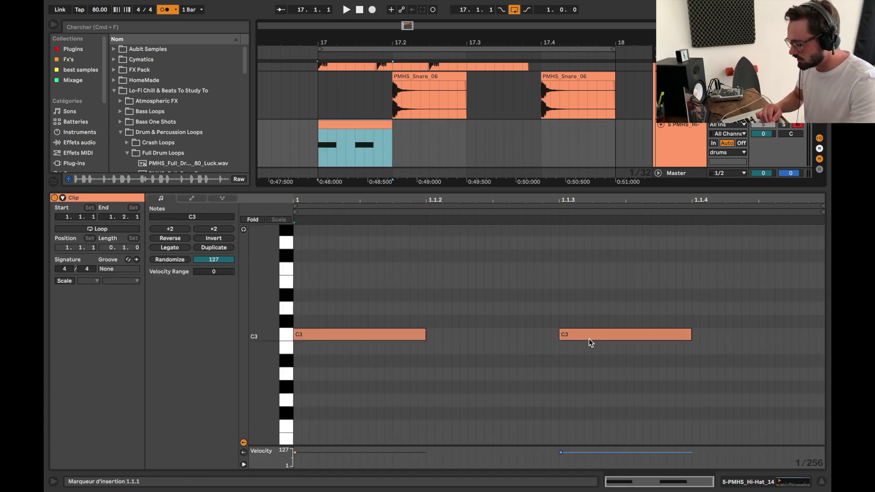
# Move the second C3 hi-hat note slightly earlier and loop the one-beat clip out to 18.1.1
pyautogui.moveTo(589, 339); pyautogui.dragTo(573, 343)
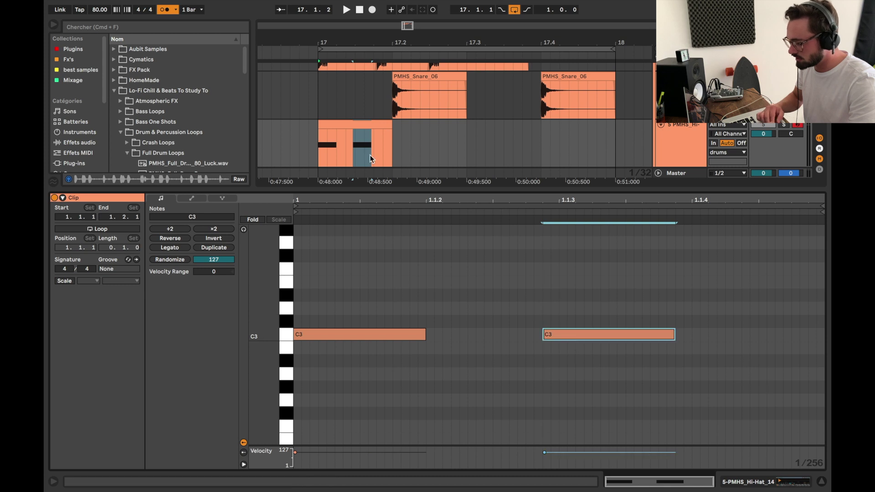
pyautogui.click(379, 122)
pyautogui.click(96, 229)
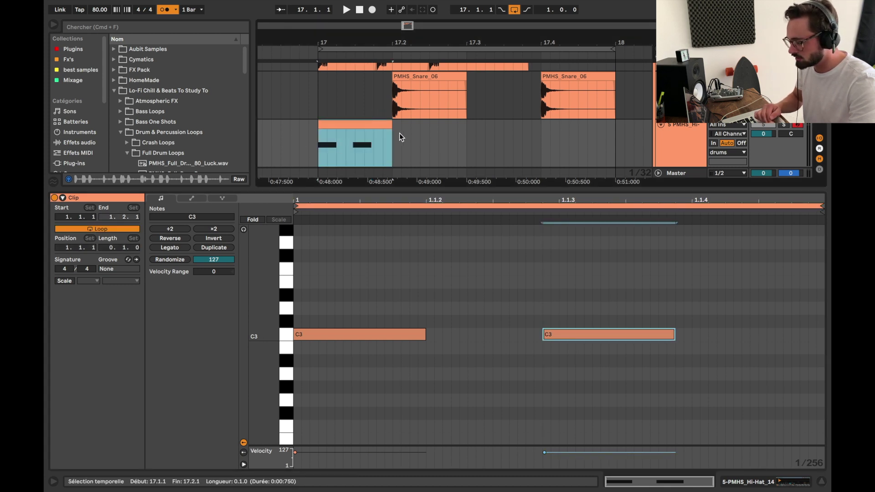
pyautogui.moveTo(392, 136); pyautogui.dragTo(611, 137)
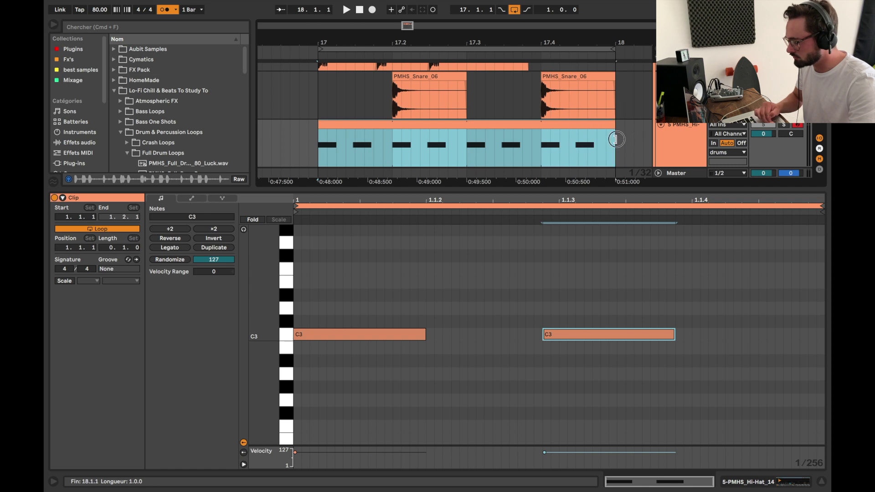
# Play the full drum loop from 17.1.1 and review the placement of the kick, snare and hi-hat hits
pyautogui.click(318, 145)
pyautogui.moveTo(318, 145); pyautogui.dragTo(306, 129)
pyautogui.press('space')
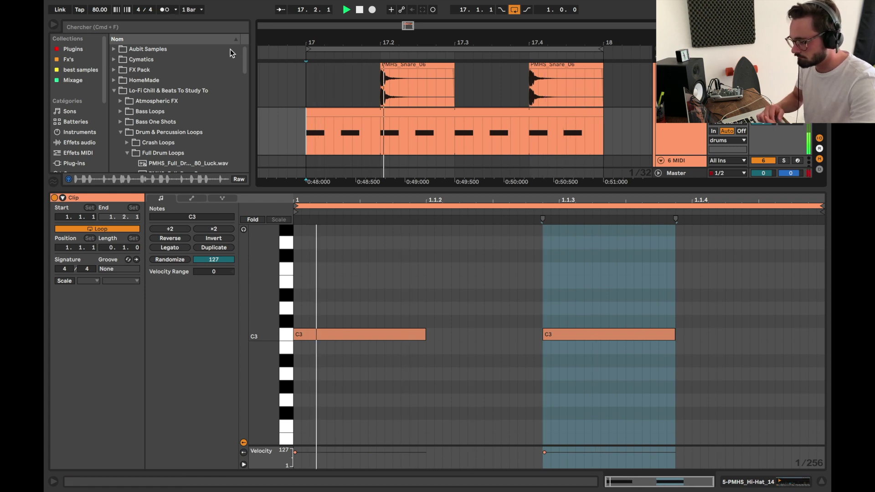
pyautogui.press('space')
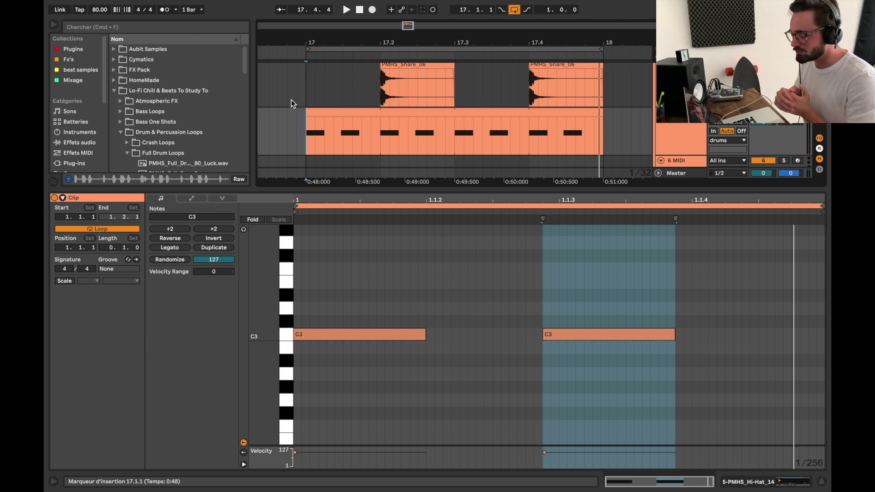
pyautogui.scroll(3, 303, 115)
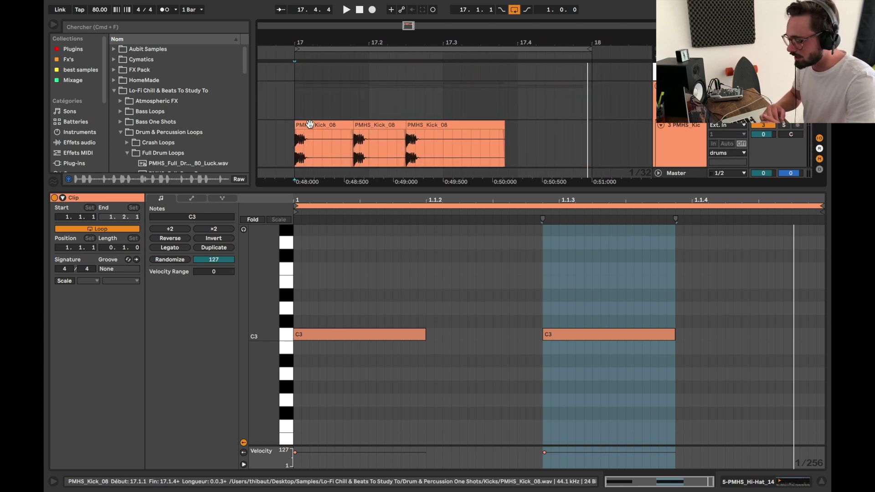
pyautogui.scroll(2, 310, 124)
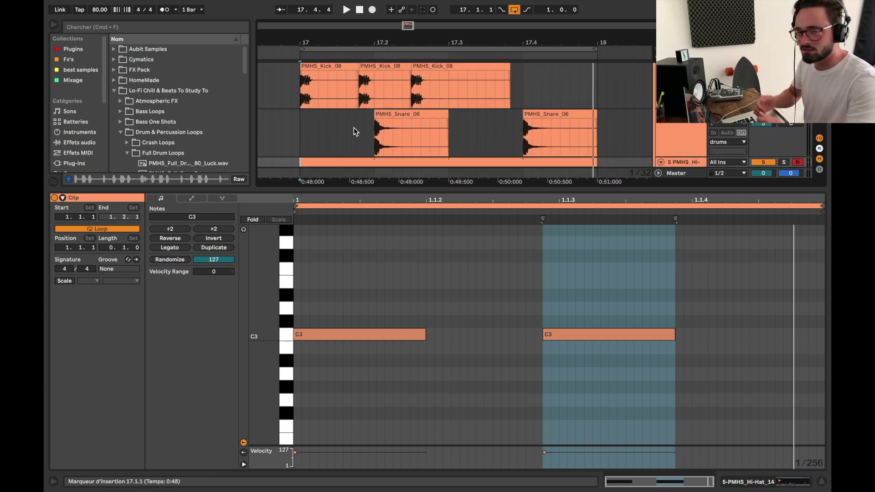
pyautogui.scroll(-2, 353, 127)
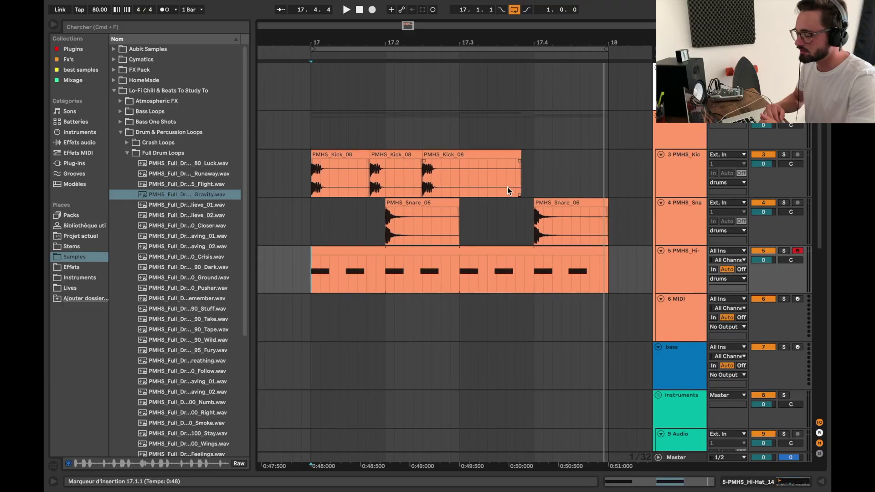
pyautogui.hscroll(1, 507, 190)
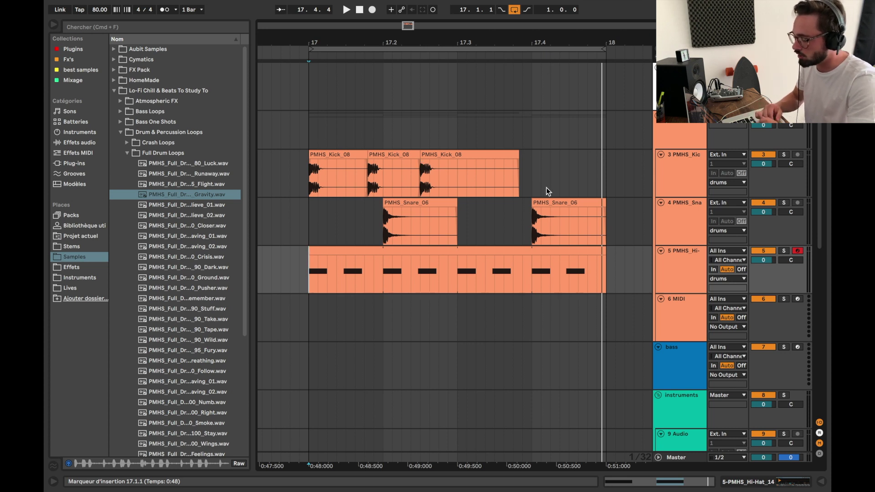
# Show the PMHS_Hi-Hat_14 sampler device, solo the hi-hat track and start playback from 17.1.1
pyautogui.click(689, 279)
pyautogui.click(740, 483)
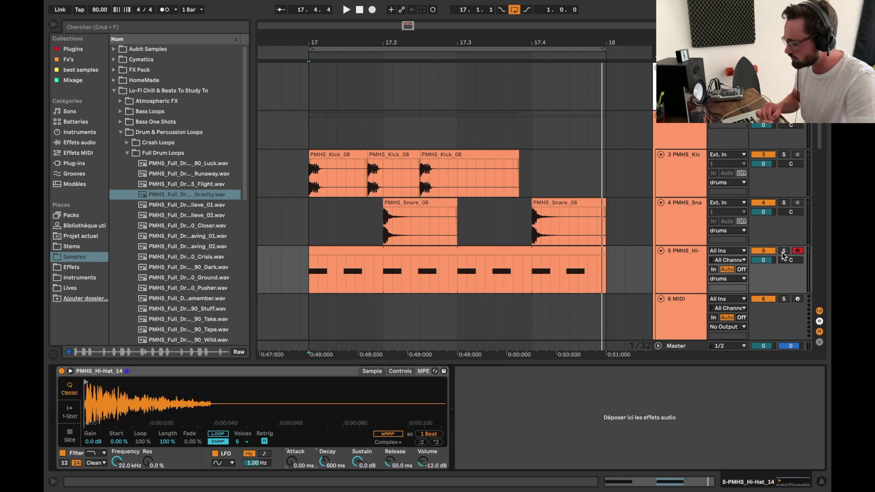
pyautogui.click(783, 251)
pyautogui.press('space')
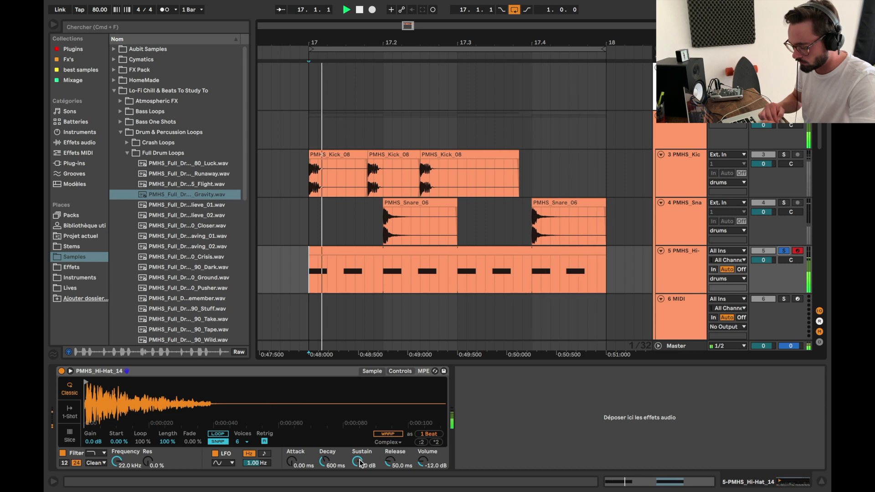
# Shape the hi-hat's envelope with sustain at -23 dB, decay at 174 ms and attack at 10.5 ms
pyautogui.moveTo(357, 462); pyautogui.dragTo(324, 476)
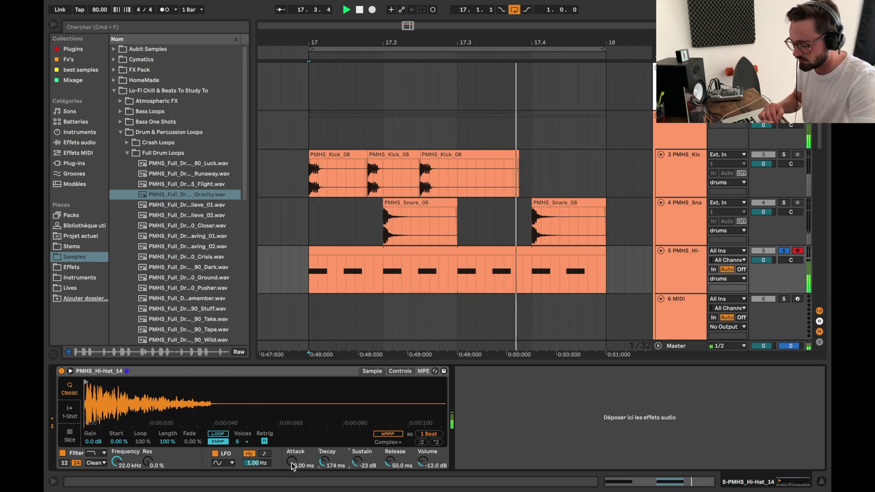
pyautogui.moveTo(297, 464); pyautogui.dragTo(297, 453)
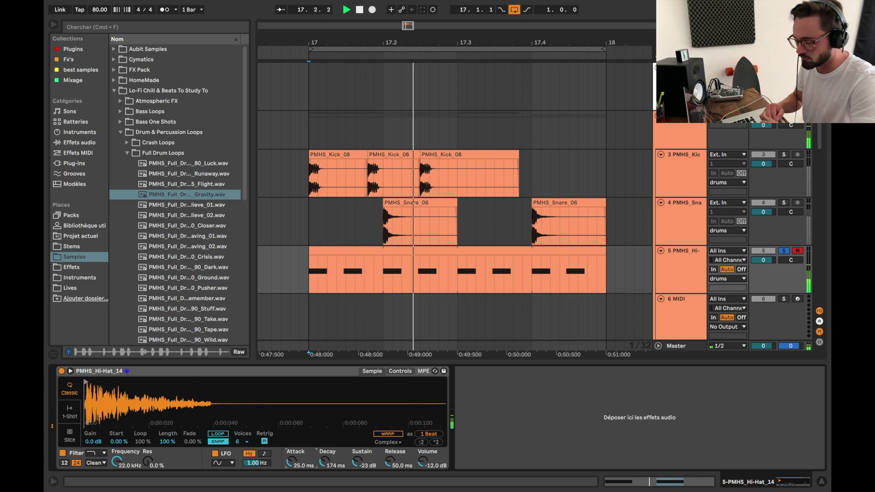
pyautogui.moveTo(292, 462); pyautogui.dragTo(292, 465)
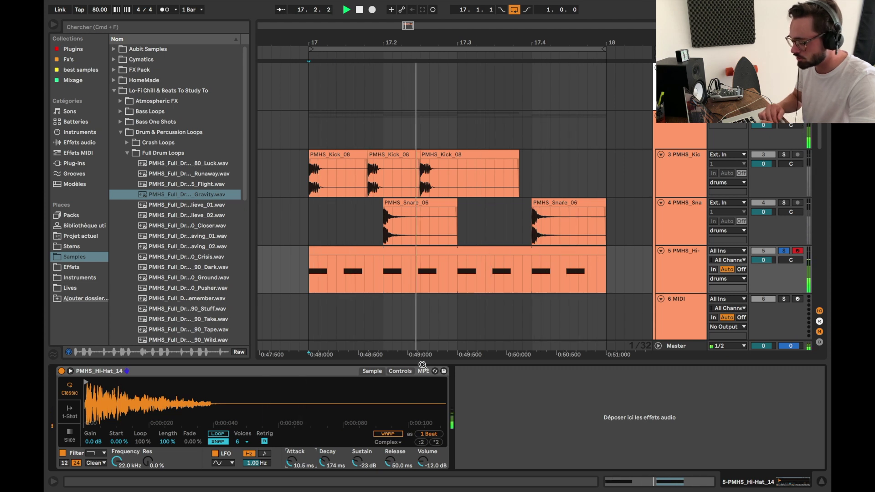
# Unsolo the hi-hat track and play the full drum loop from 17.1.1
pyautogui.click(784, 252)
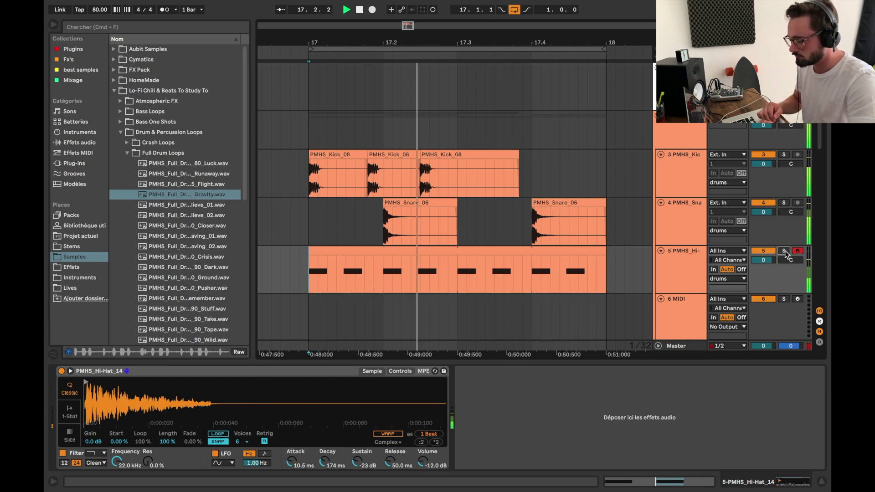
pyautogui.press('space')
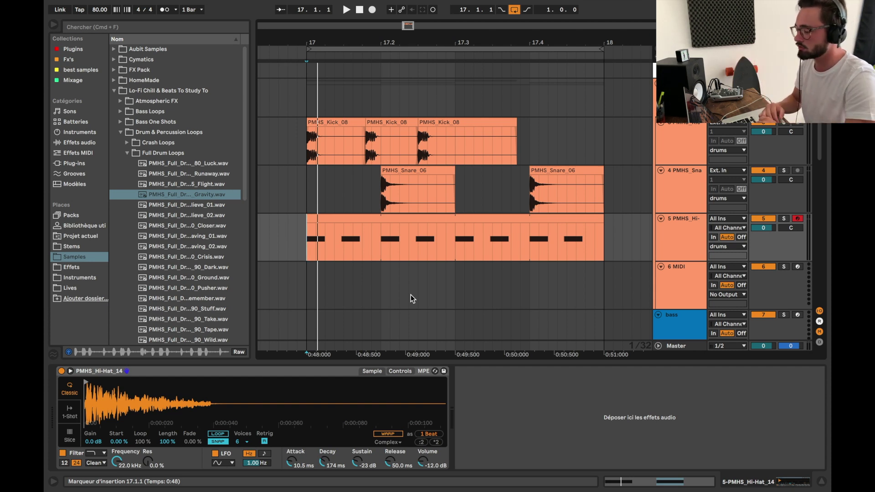
pyautogui.click(669, 194)
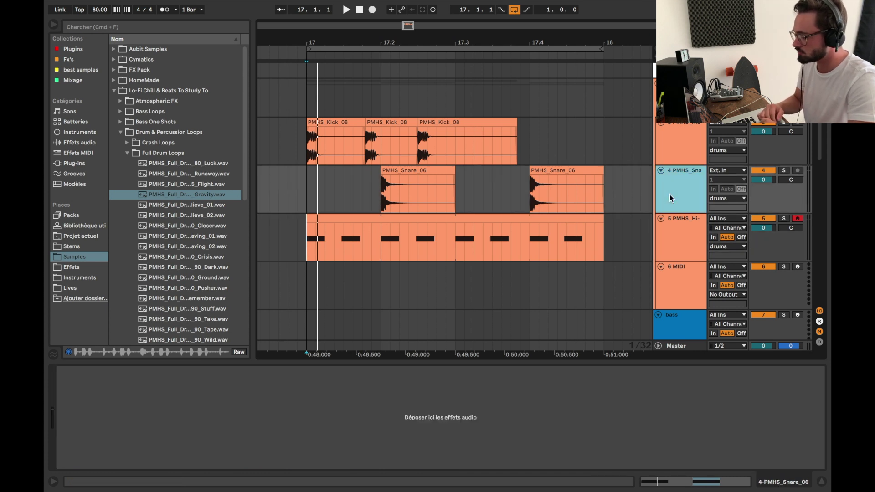
pyautogui.click(304, 198)
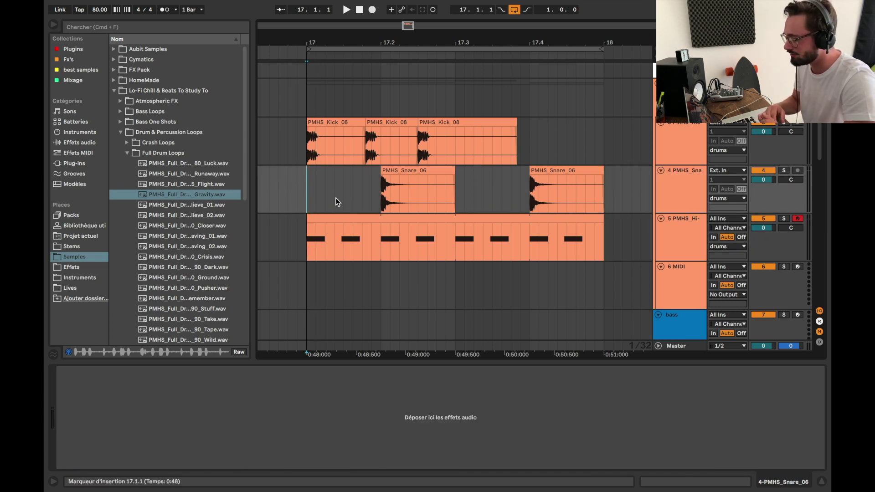
pyautogui.press('space')
pyautogui.press('space')
# Rename the PMHS_Snare_06 track as "snare 1" and insert a new audio track below it
pyautogui.click(686, 204)
pyautogui.press('super+r')
pyautogui.write('snare 1')
pyautogui.press('Return')
pyautogui.rightClick(685, 204)
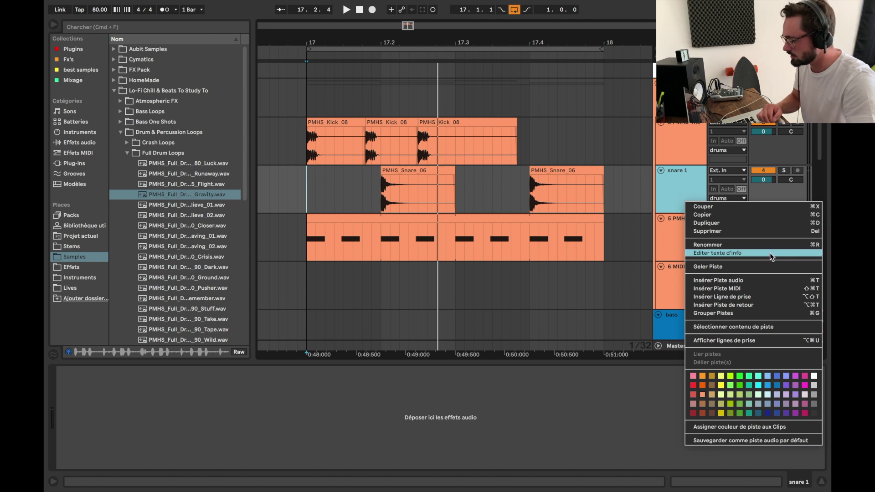
pyautogui.click(758, 281)
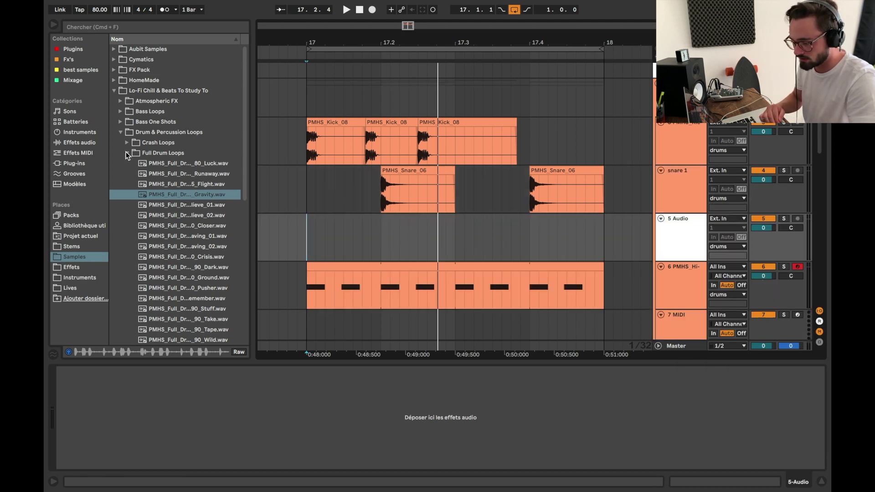
# Collapse the Full Drum Loops and Kick & Snare Loops folders and expand the Drum & Percussion One Shots folder
pyautogui.click(127, 154)
pyautogui.click(128, 164)
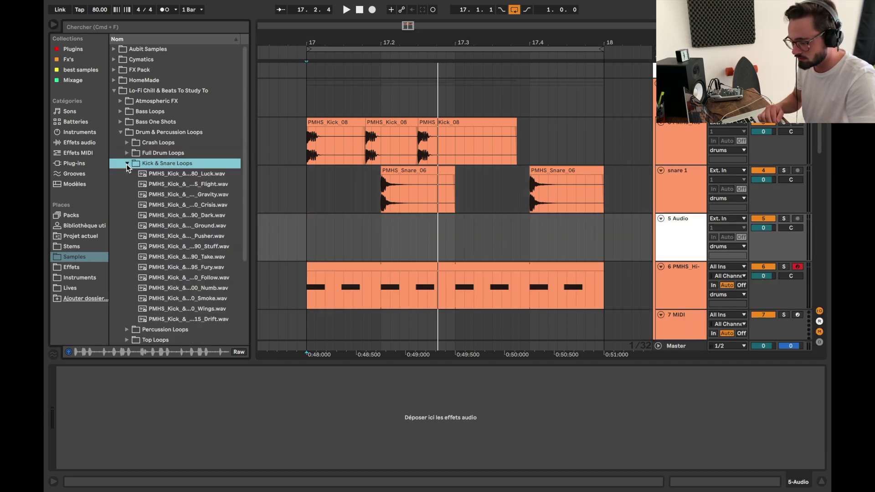
pyautogui.click(127, 164)
pyautogui.click(120, 194)
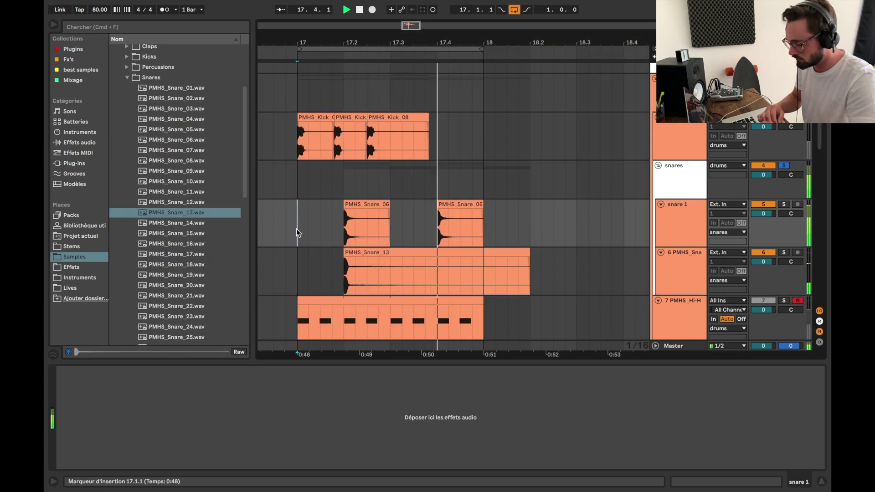
# Stop playback and examine how the starts of PMHS_Snare_06 and PMHS_Snare_13 line up at 17.2.1
pyautogui.press('space')
pyautogui.click(348, 267)
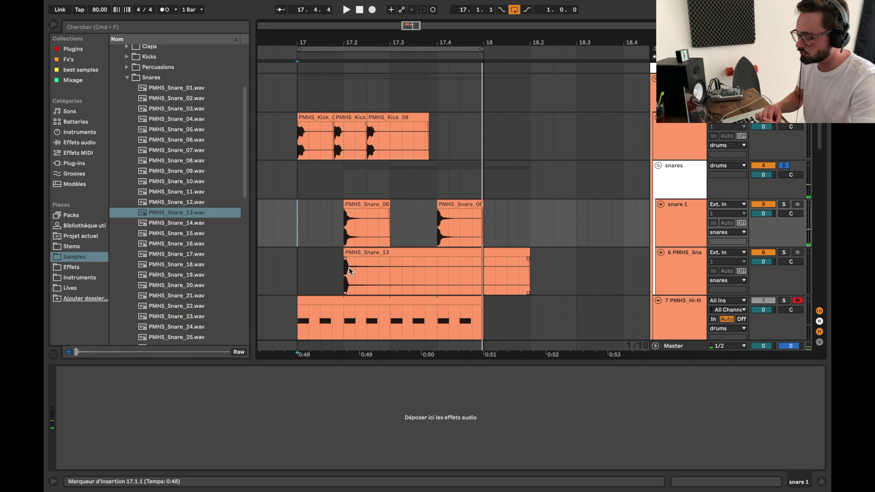
pyautogui.scroll(8, 348, 267)
pyautogui.scroll(4, 322, 255)
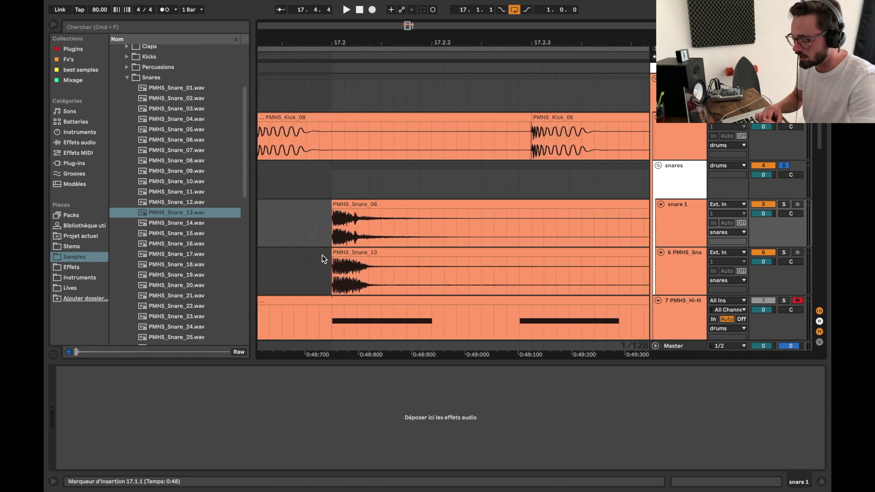
pyautogui.scroll(-5, 330, 283)
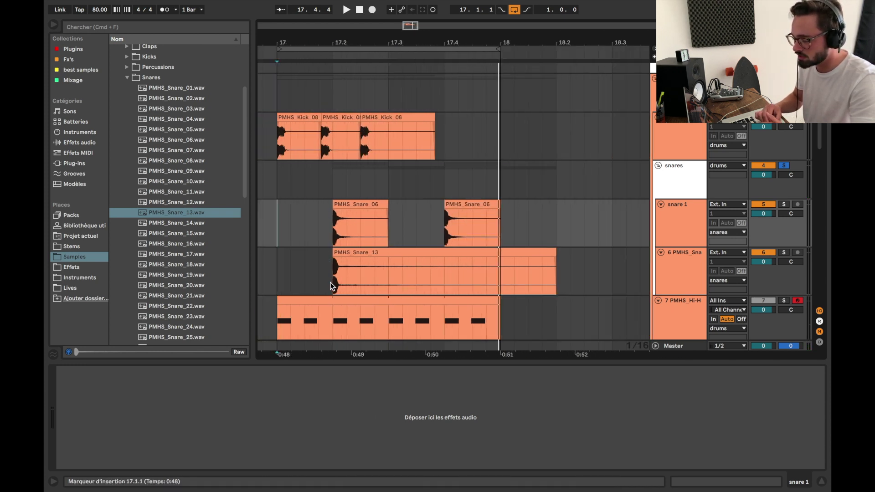
# Unsolo the snares group and play the whole drum loop from 17.1.1 with the layered snare
pyautogui.click(279, 273)
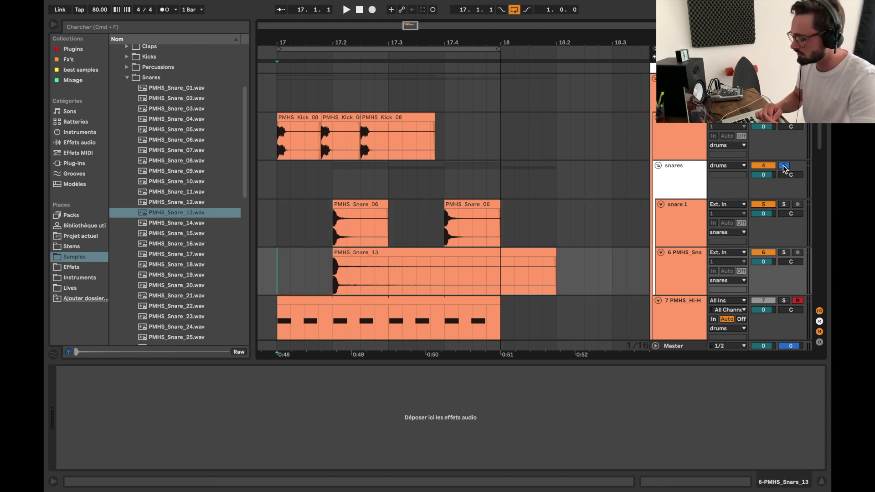
pyautogui.press('space')
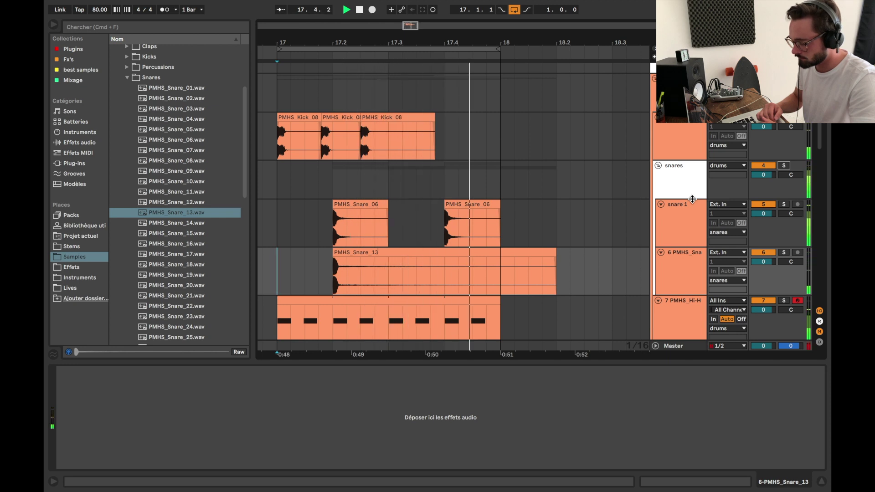
pyautogui.press('space')
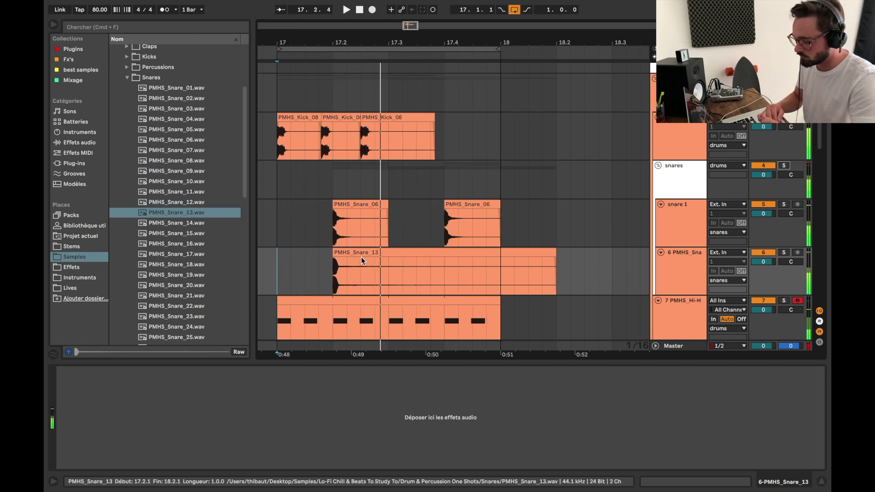
# Copy the PMHS_Snare_13 clip to 17.4.1 and lower that track's volume to -7.1 dB
pyautogui.click(351, 254)
pyautogui.moveTo(351, 254); pyautogui.dragTo(463, 255)
pyautogui.click(769, 263)
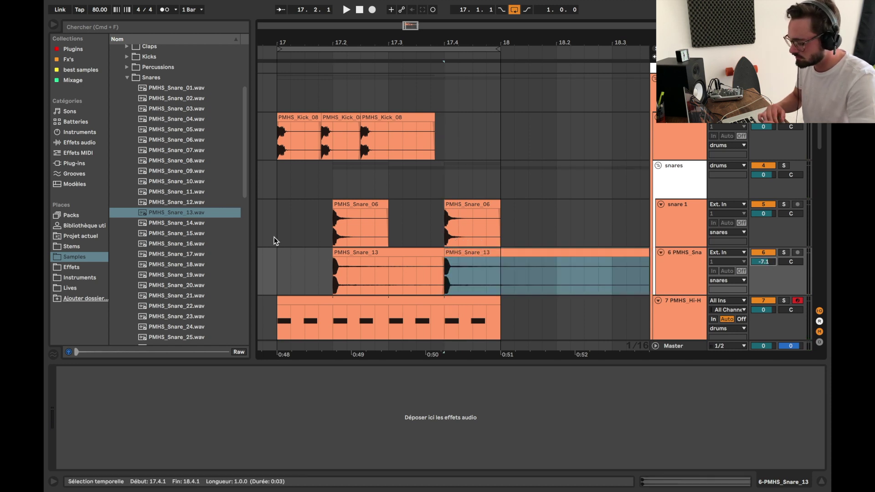
# Play the loop from 17.1.1 and review the two PMHS_Snare_13 hits layered under the main snare
pyautogui.click(275, 264)
pyautogui.press('space')
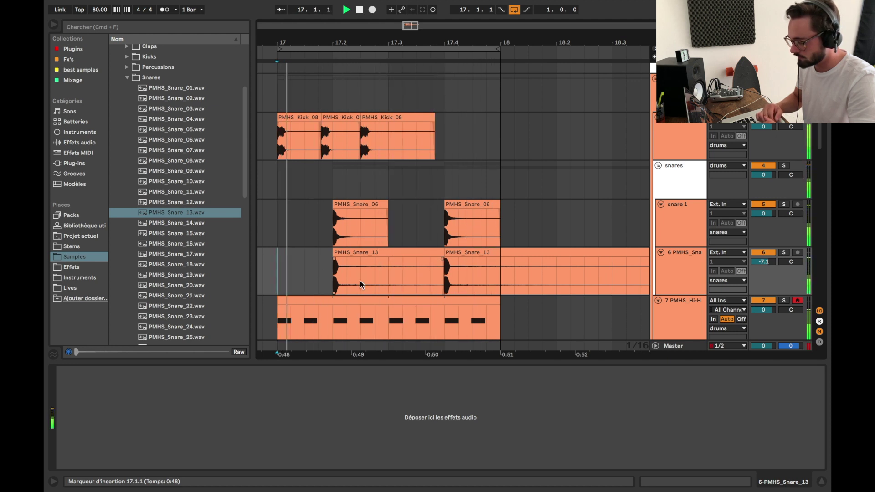
pyautogui.press('space')
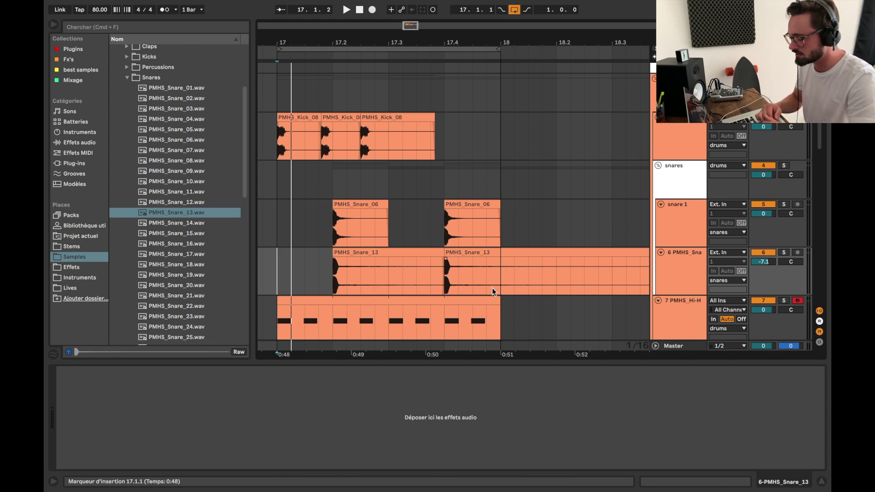
pyautogui.click(341, 274)
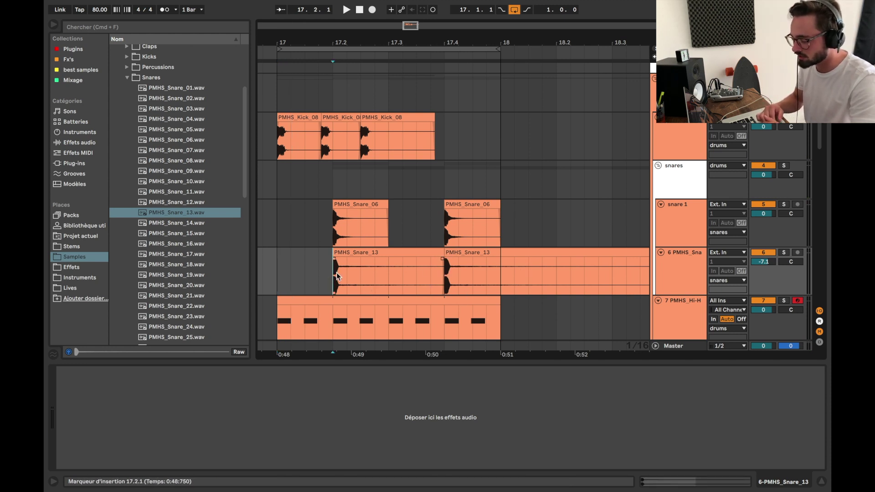
pyautogui.moveTo(342, 274); pyautogui.dragTo(444, 281)
pyautogui.click(346, 278)
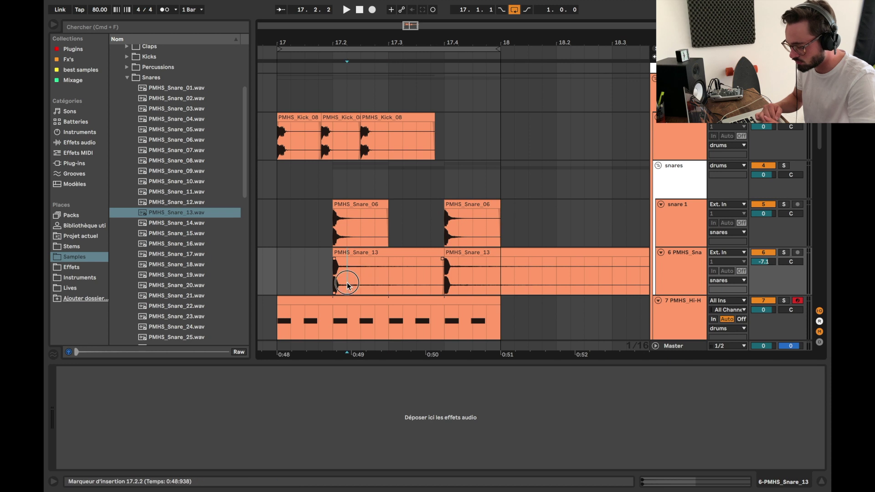
pyautogui.click(276, 273)
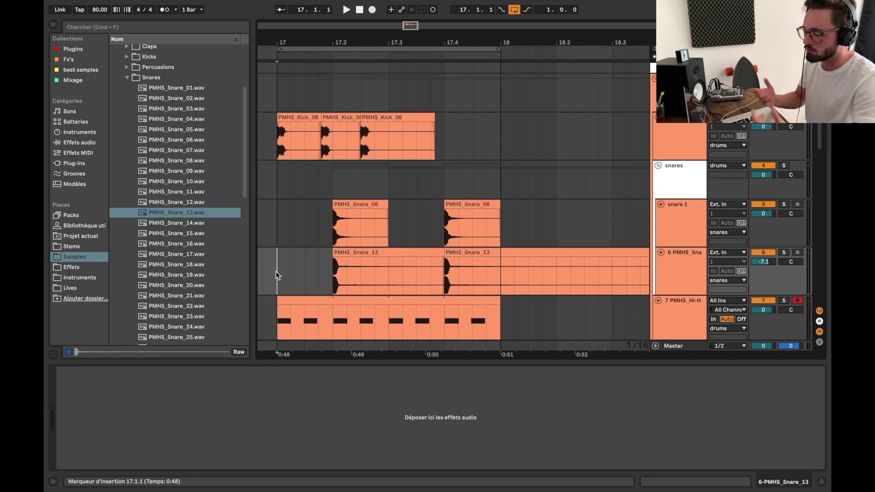
# Show the hi-hat track's devices, open the Fx's collection and play the full loop
pyautogui.scroll(5, 276, 274)
pyautogui.scroll(-4, 276, 273)
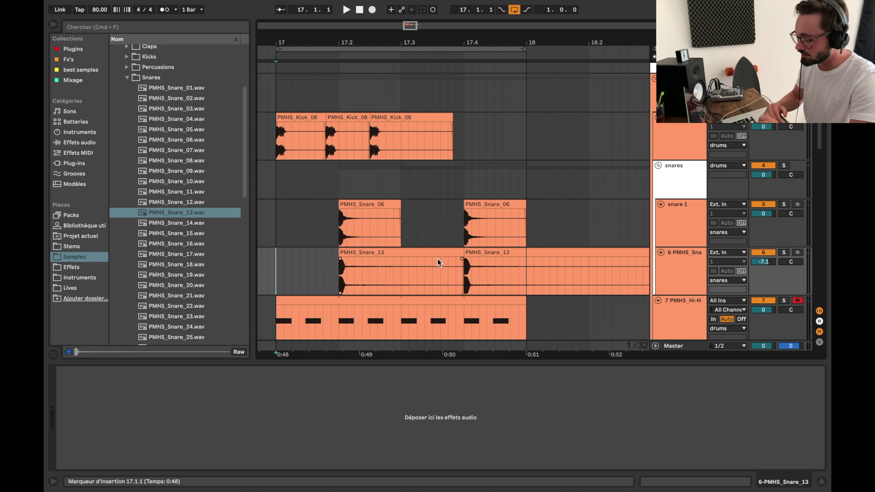
pyautogui.scroll(-3, 438, 259)
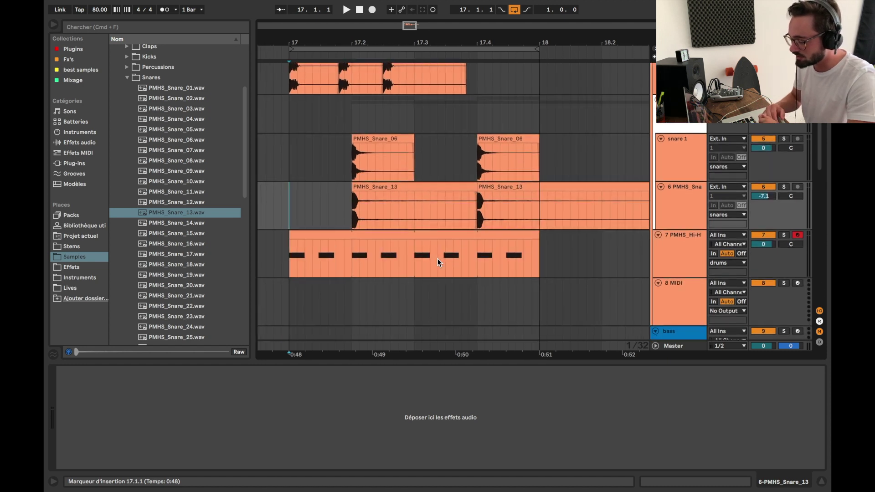
pyautogui.scroll(2, 466, 259)
pyautogui.click(677, 290)
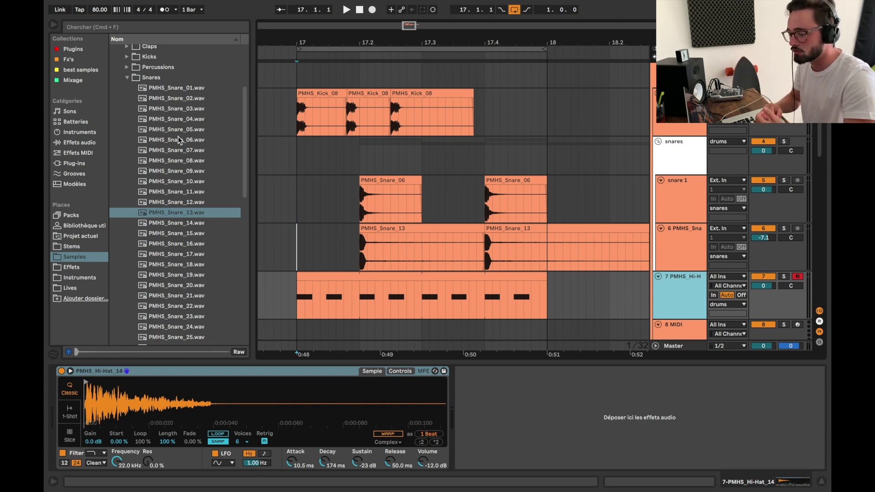
pyautogui.click(64, 60)
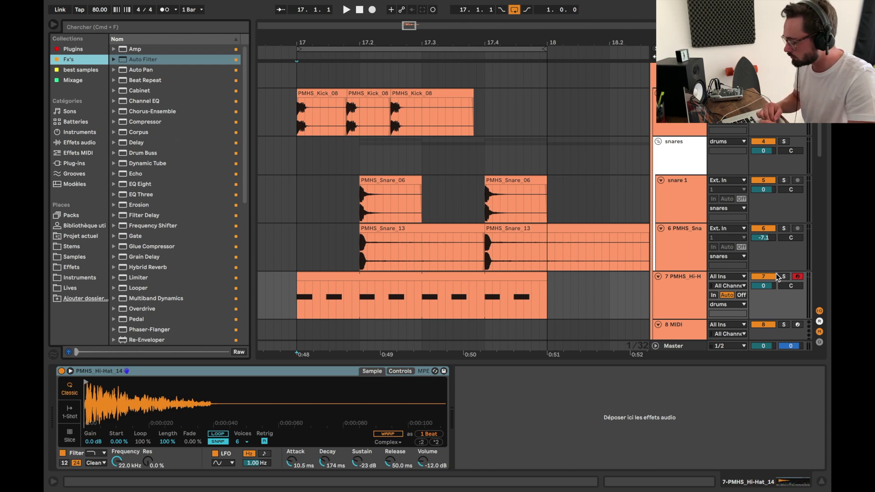
pyautogui.scroll(2, 777, 227)
pyautogui.scroll(-1, 777, 226)
pyautogui.press('space')
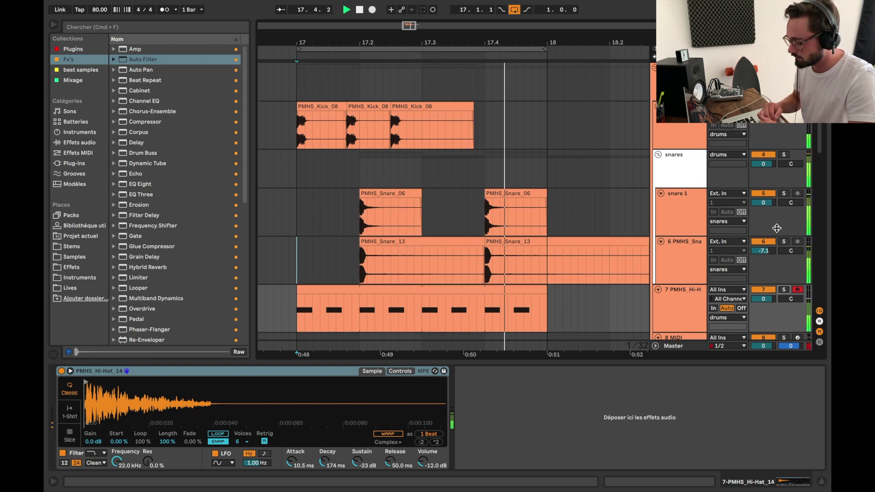
# Add a Delay to the PMHS_Hi-Hat_14 track, keeping the right time at 3 and setting Dry/Wet to 10%
pyautogui.click(680, 305)
pyautogui.scroll(-1, 675, 304)
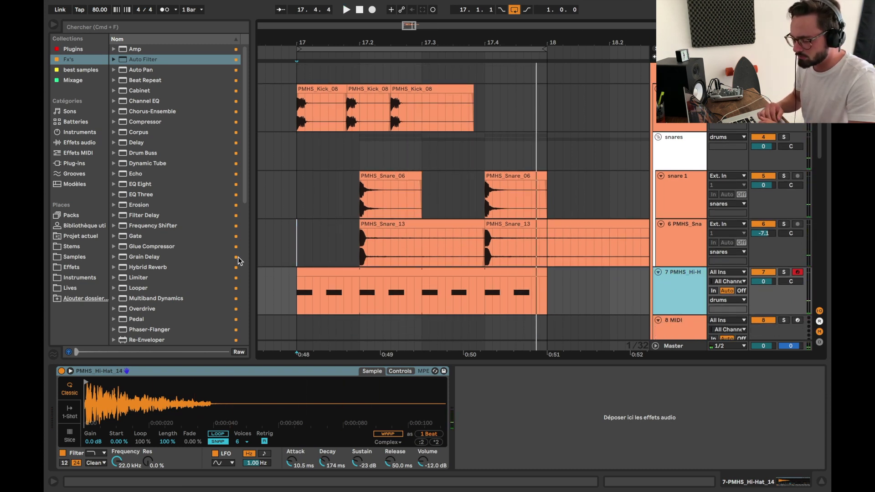
pyautogui.scroll(-3, 145, 136)
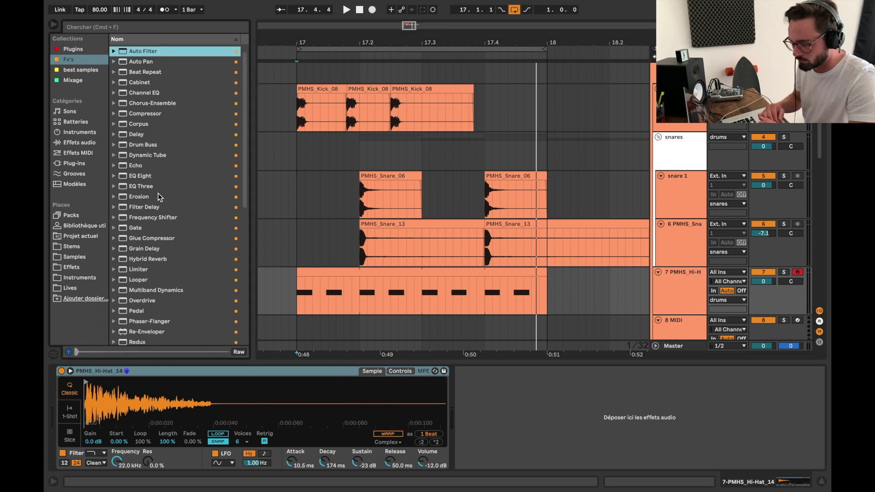
pyautogui.moveTo(139, 115); pyautogui.dragTo(315, 277)
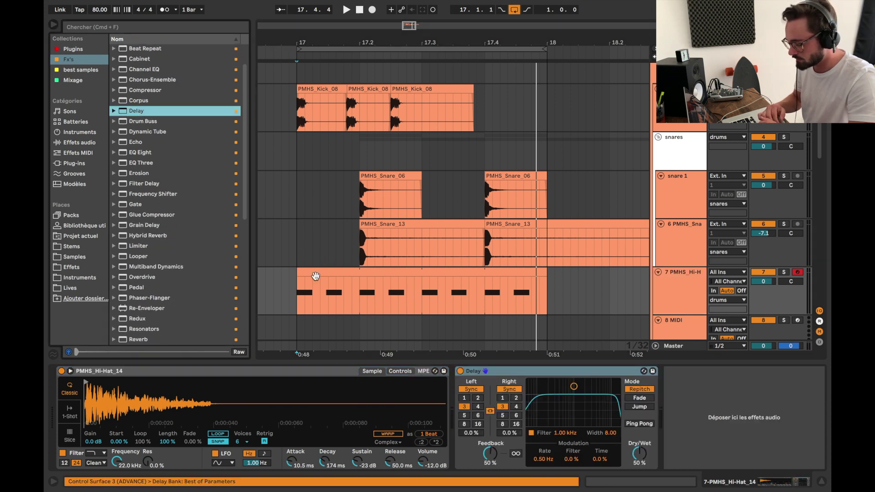
pyautogui.click(517, 398)
pyautogui.click(503, 407)
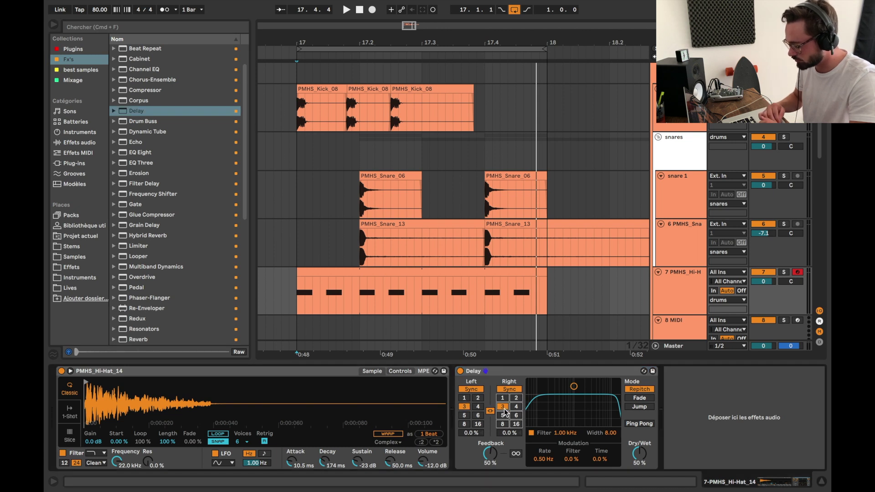
pyautogui.click(638, 454)
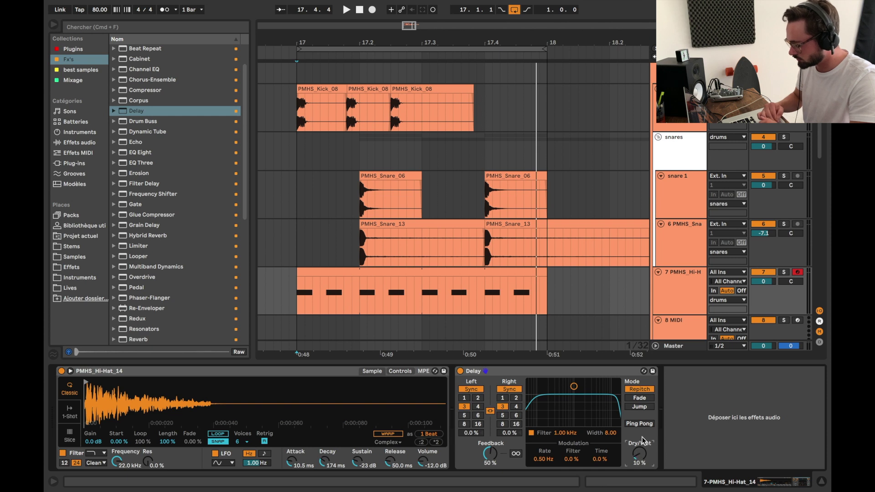
# Solo the hi-hat track and play it from 17.1.1 to hear the Delay
pyautogui.scroll(-1, 558, 284)
pyautogui.hscroll(-1, 558, 283)
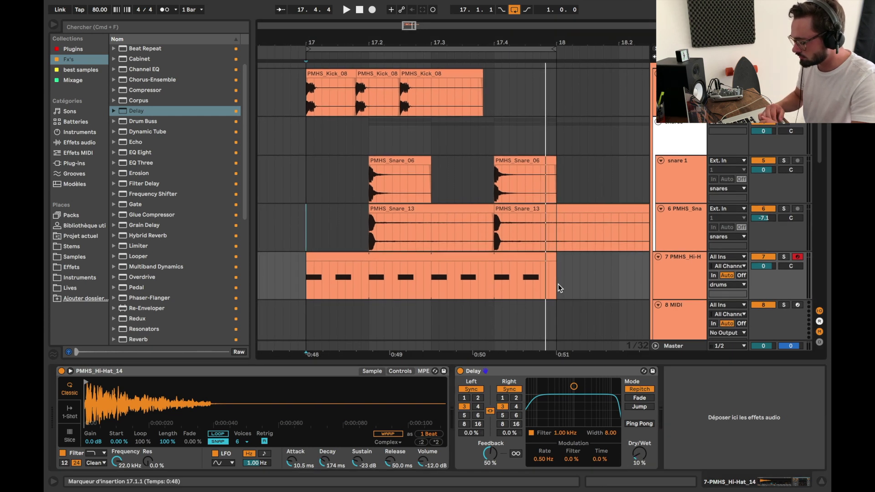
pyautogui.click(303, 295)
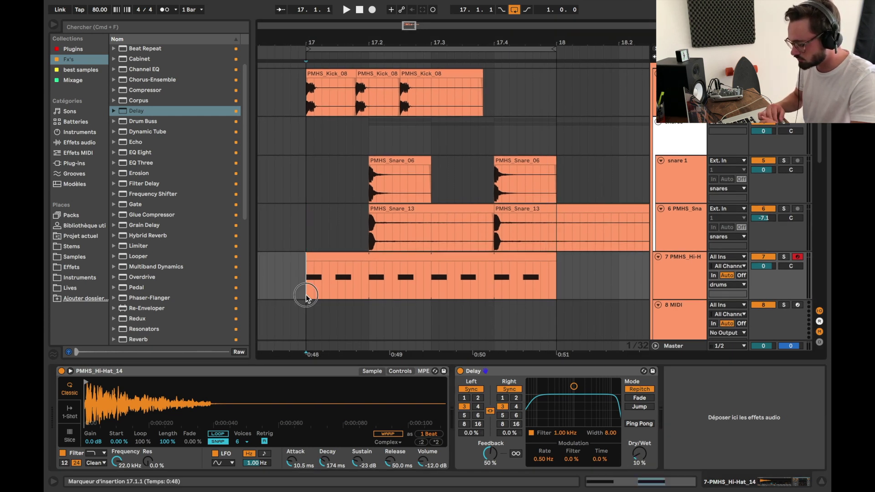
pyautogui.click(784, 257)
pyautogui.press('space')
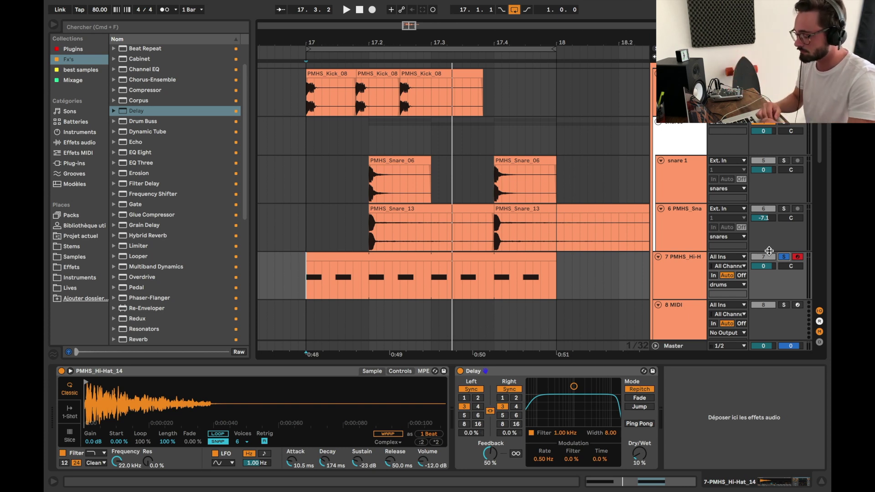
# Unsolo the hi-hat track, set its volume to -7.5 dB against the full loop and switch its monitoring to Off
pyautogui.click(784, 257)
pyautogui.press('space')
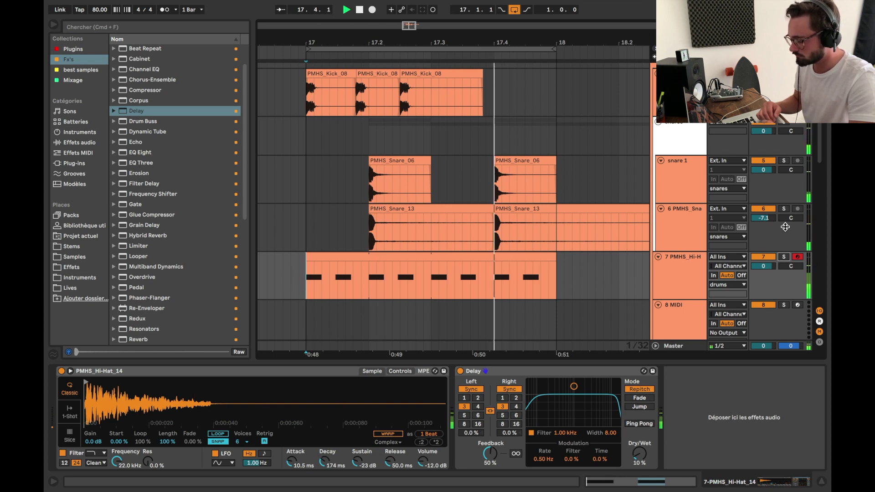
pyautogui.press('space')
pyautogui.click(770, 267)
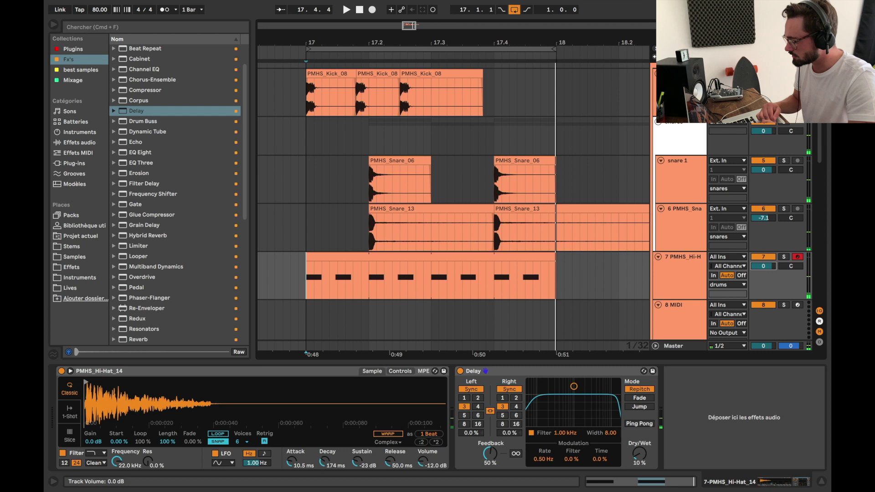
pyautogui.press('space')
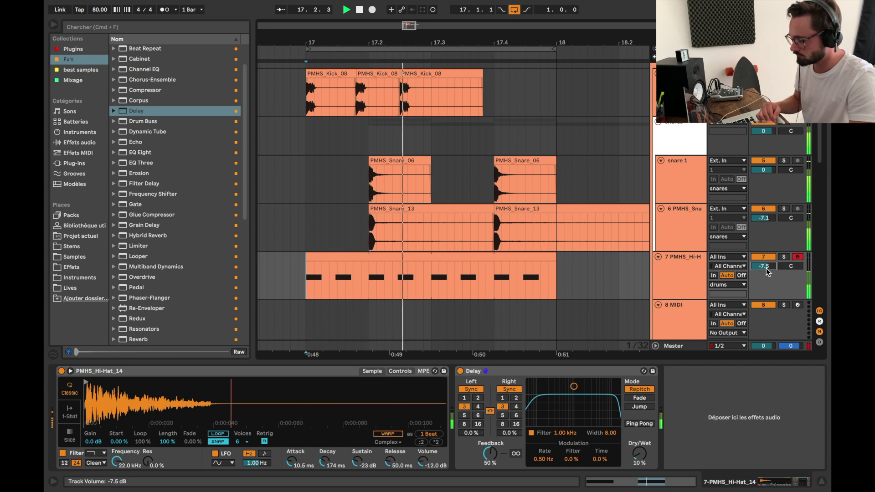
pyautogui.press('space')
pyautogui.click(742, 276)
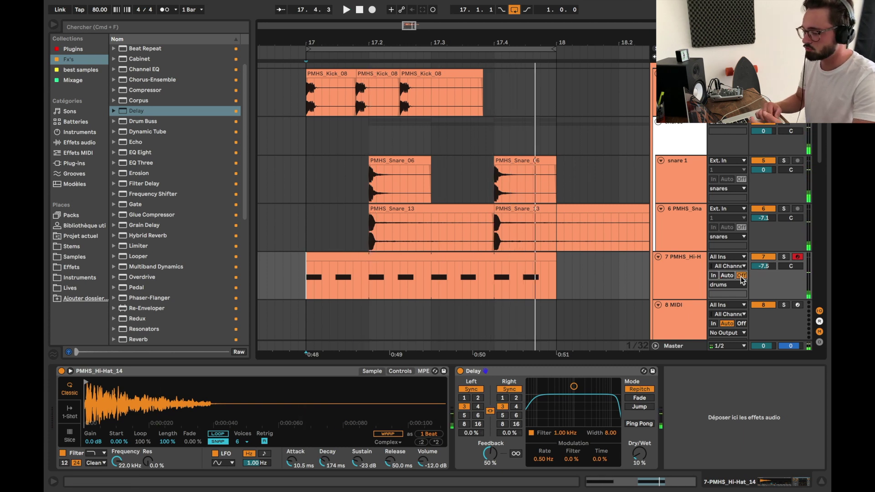
# Add the Softcliper.adg effect to the PMHS_Kick_08 track and set its Dry/Wet to 7 while auditioning the kick
pyautogui.click(79, 267)
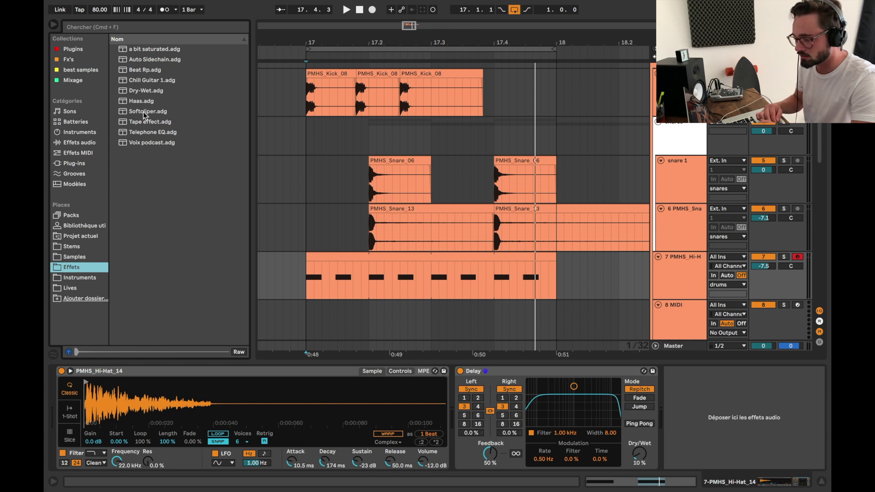
pyautogui.moveTo(144, 114); pyautogui.dragTo(497, 115)
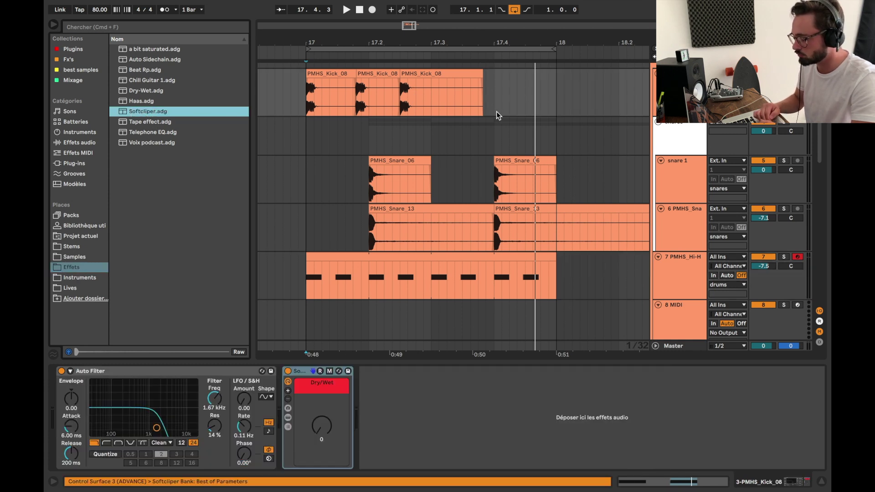
pyautogui.press('space')
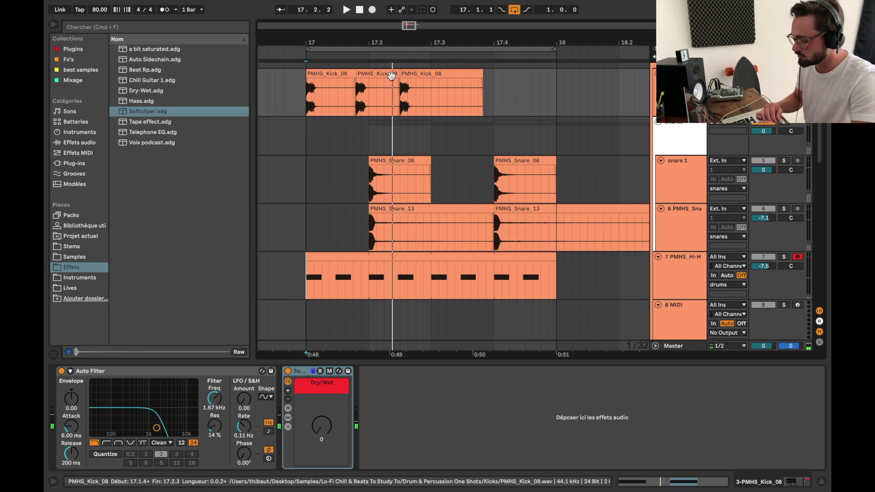
pyautogui.press('space')
pyautogui.moveTo(323, 439); pyautogui.dragTo(322, 436)
pyautogui.press('space')
pyautogui.press('space')
pyautogui.press('space')
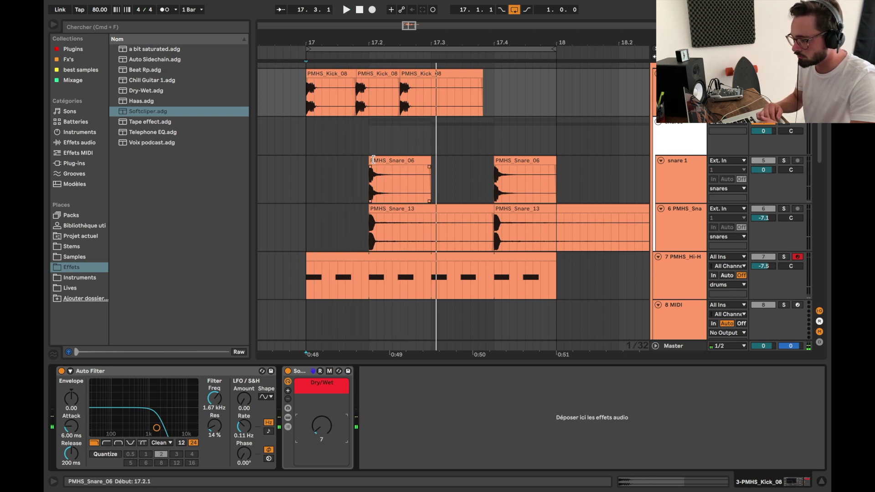
# Unsolo the kick track and play the full drum loop
pyautogui.scroll(2, 369, 185)
pyautogui.hscroll(1, 369, 185)
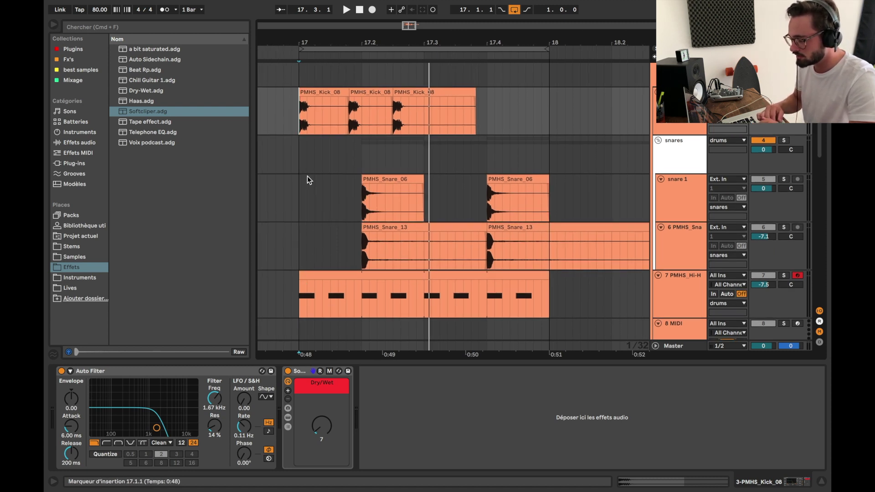
pyautogui.click(784, 92)
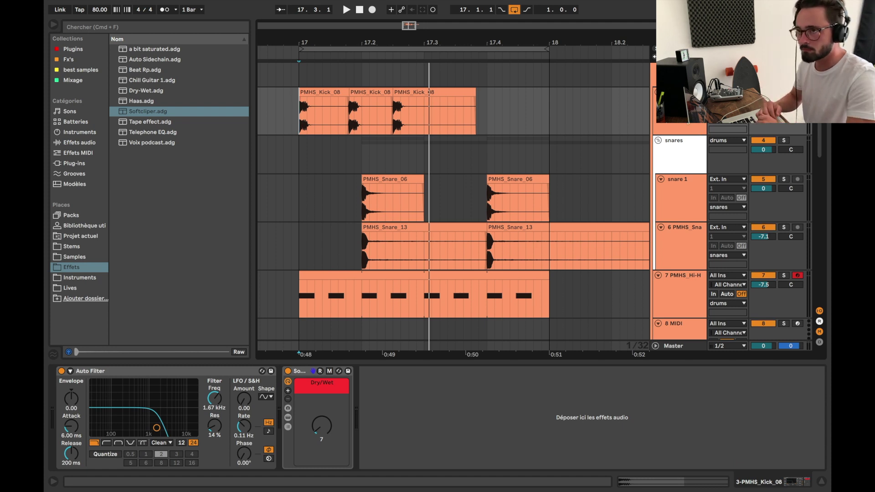
pyautogui.press('space')
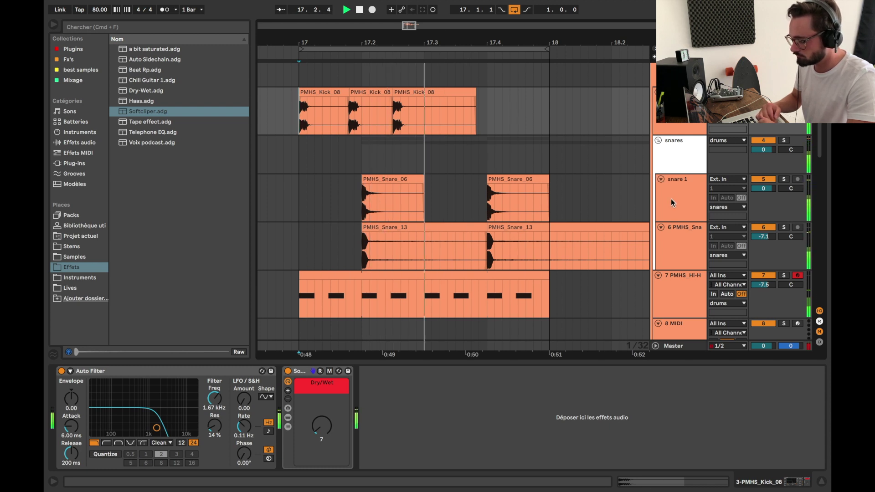
pyautogui.press('space')
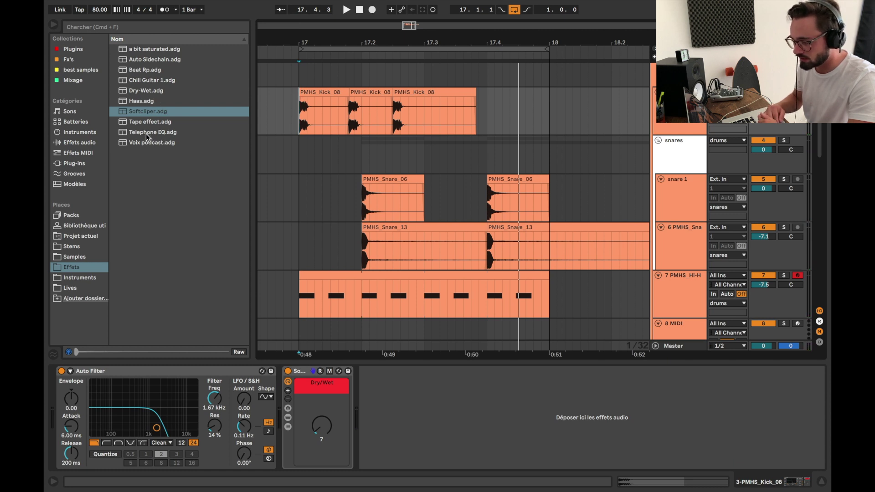
# Add the Telephone EQ.adg effect to the PMHS_Hi-Hat_14 track after the Delay, with its dry/wet at 65, and play the loop
pyautogui.click(373, 294)
pyautogui.moveTo(704, 431); pyautogui.dragTo(704, 402)
pyautogui.press('space')
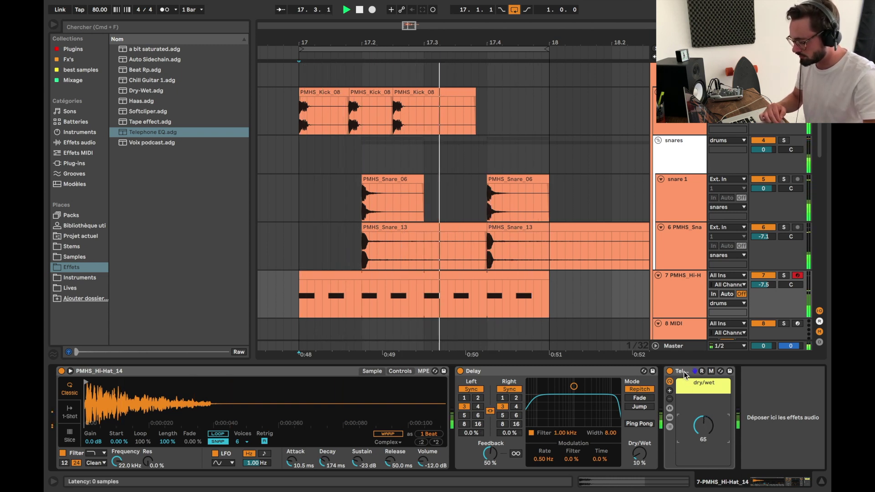
# Put the hi-hat track's Telephone EQ rack on the snares group with dry/wet at 65, and close the device view
pyautogui.click(686, 145)
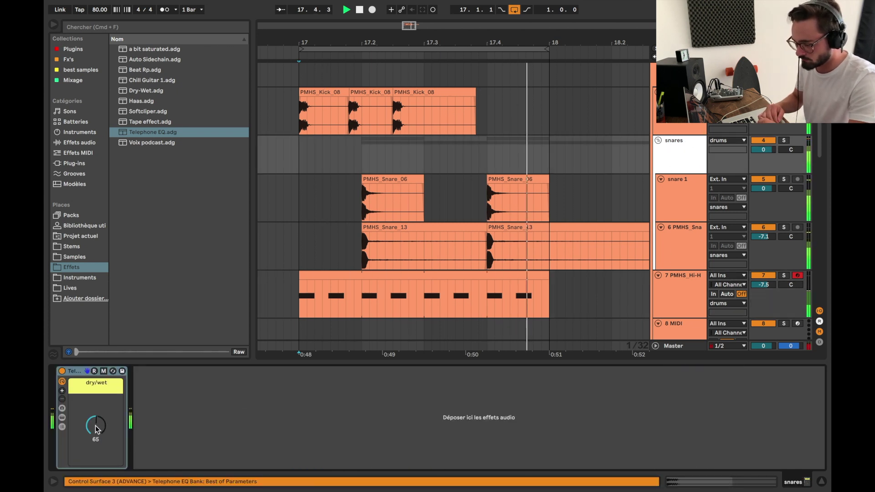
pyautogui.click(250, 361)
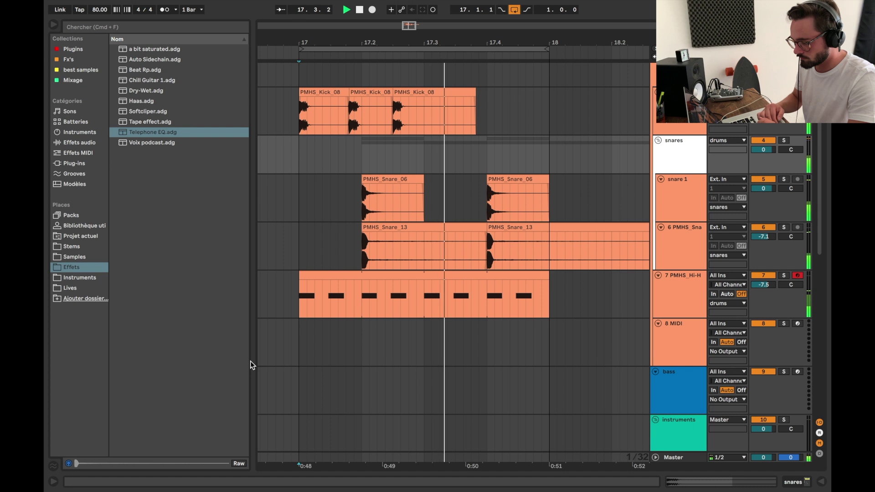
pyautogui.scroll(-2, 367, 334)
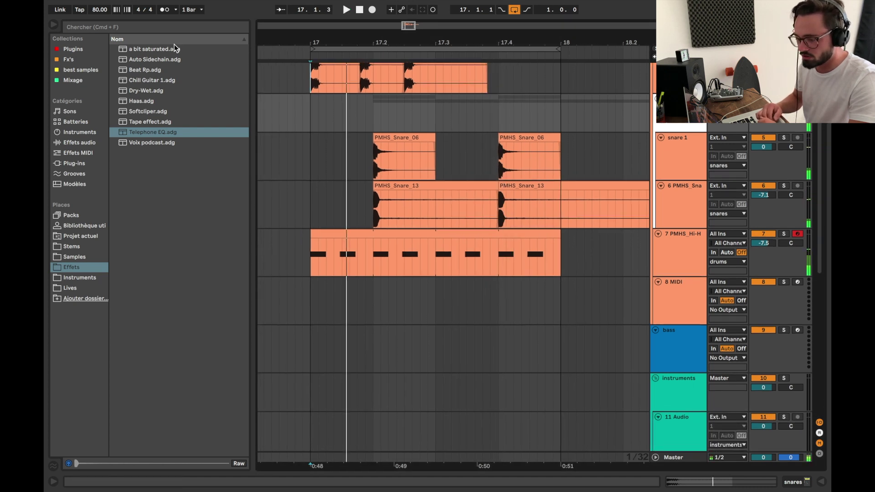
# Open the Samples folder and collapse its Snares and Drum & Percussion One Shots subfolders
pyautogui.click(72, 256)
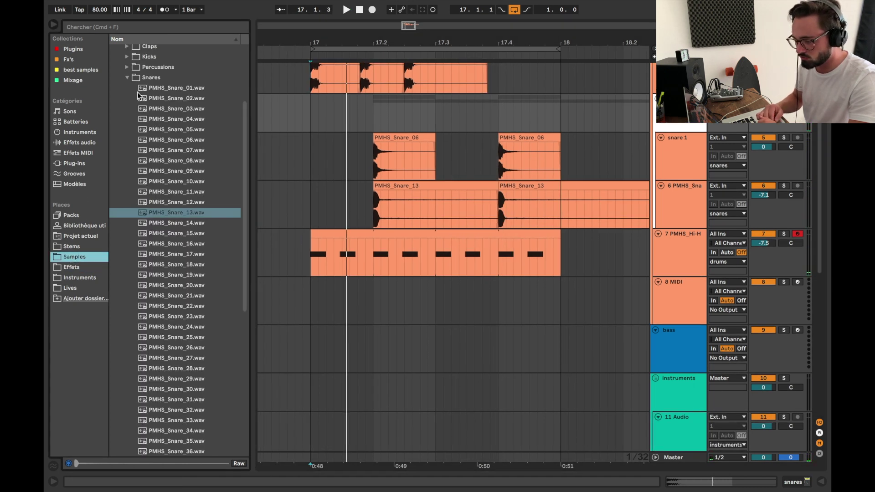
pyautogui.click(126, 81)
pyautogui.click(128, 78)
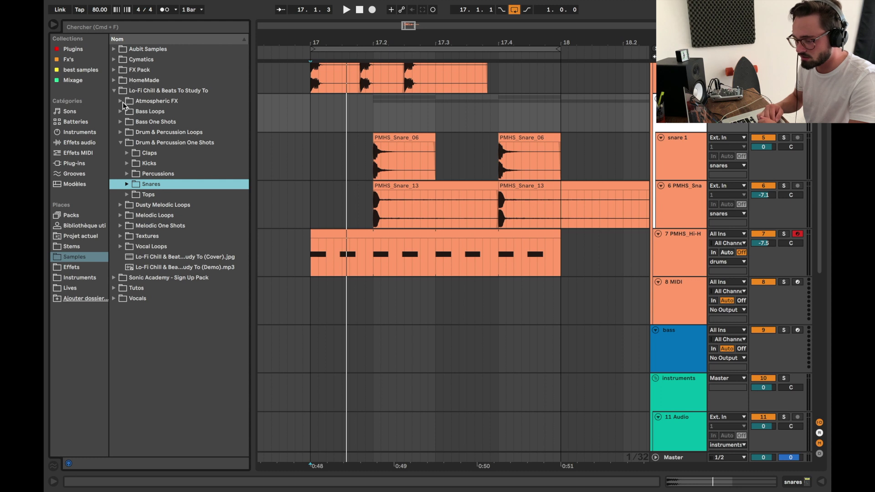
pyautogui.click(121, 143)
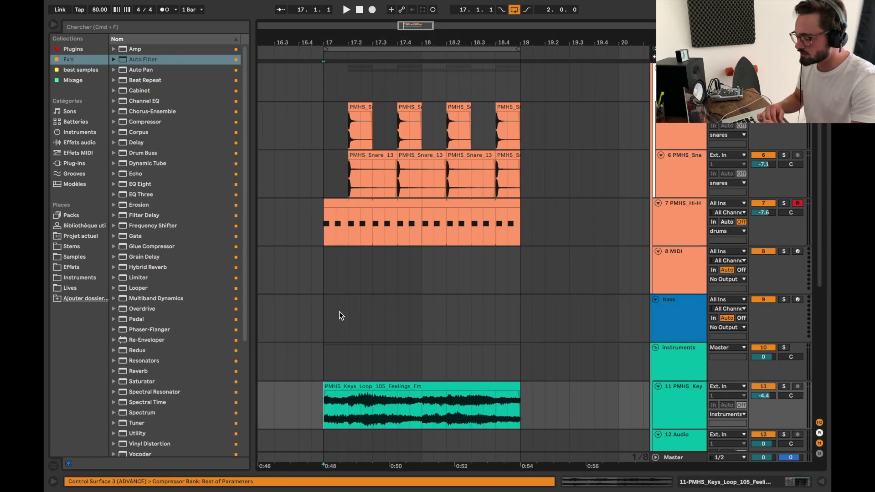
# Review the two-bar arrangement and play the drums together with the PMHS_Keys_Loop_105_Feelings_Fm clip from 17.1.1
pyautogui.scroll(3, 339, 311)
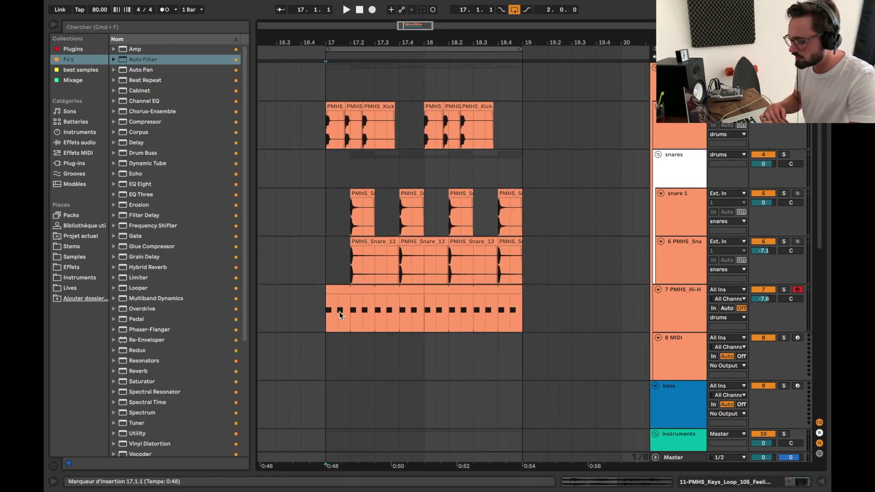
pyautogui.scroll(-4, 428, 337)
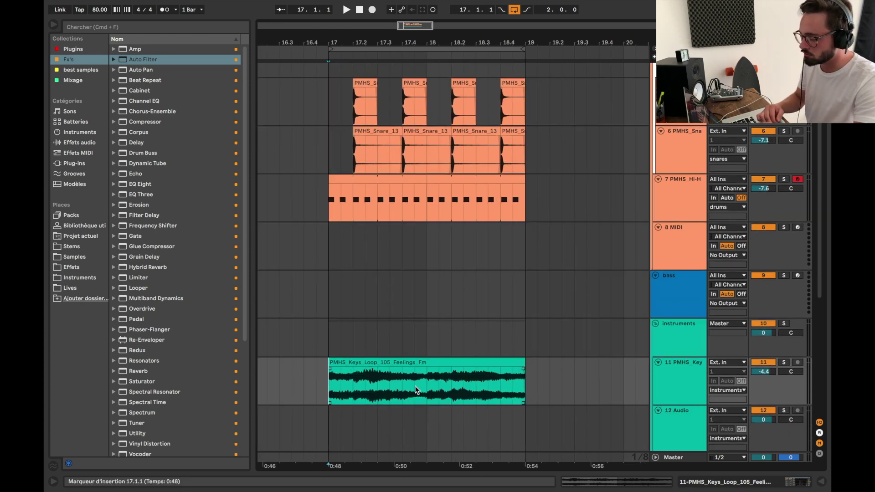
pyautogui.click(327, 388)
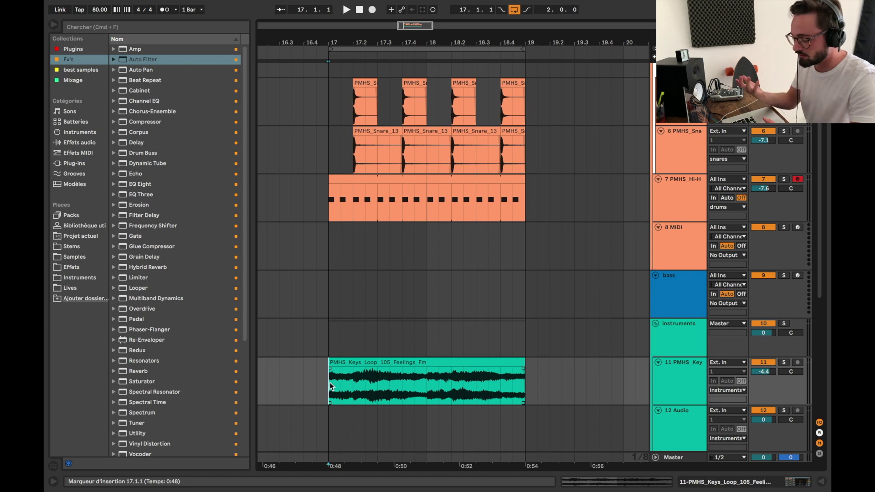
pyautogui.press('space')
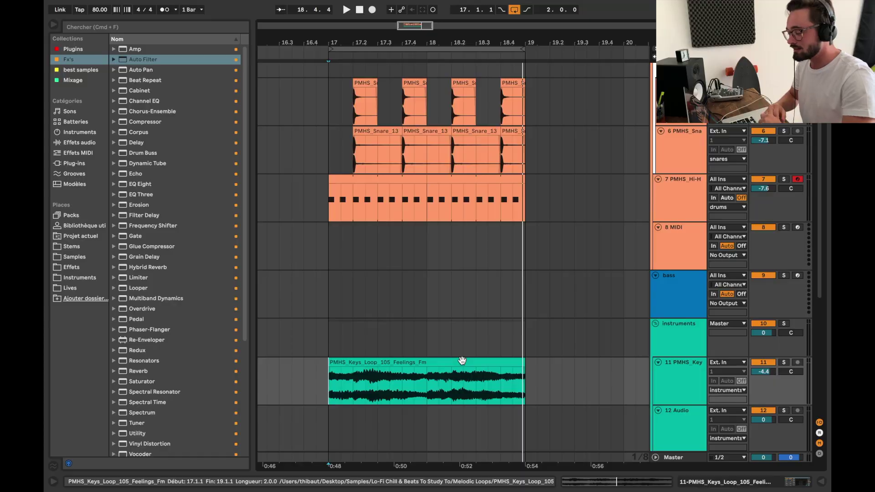
# Open the hi-hat MIDI clip in bar 18 and consolidate it into a single one-bar clip
pyautogui.scroll(2, 567, 261)
pyautogui.scroll(4, 505, 264)
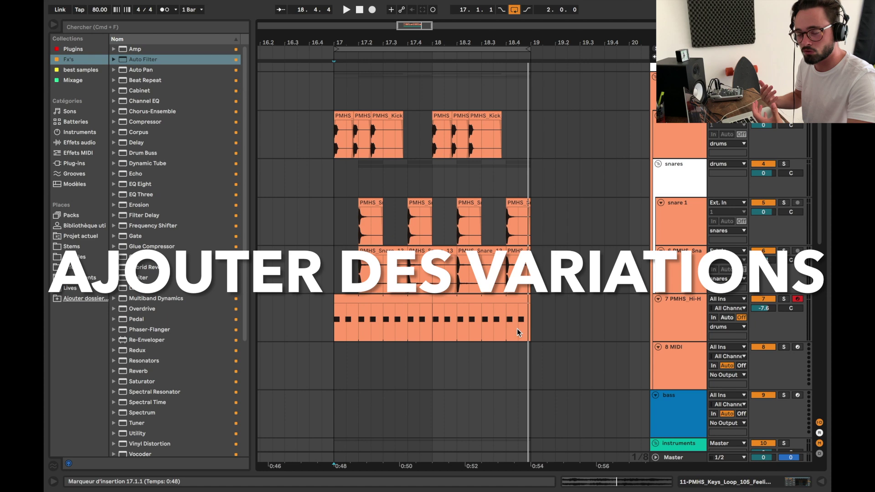
pyautogui.doubleClick(515, 303)
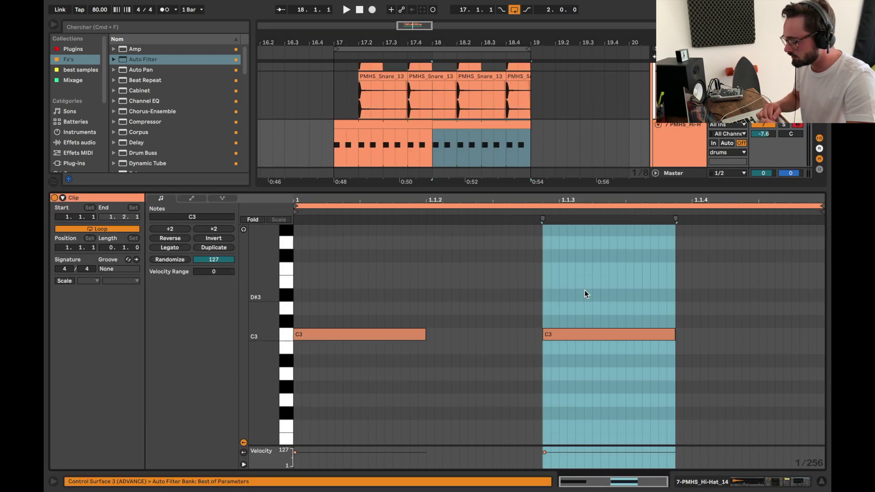
pyautogui.moveTo(625, 403); pyautogui.dragTo(624, 318)
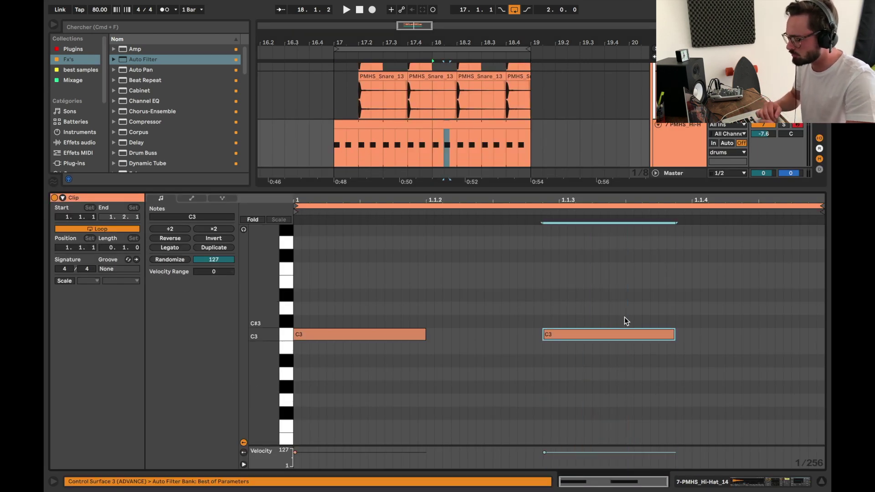
pyautogui.click(513, 143)
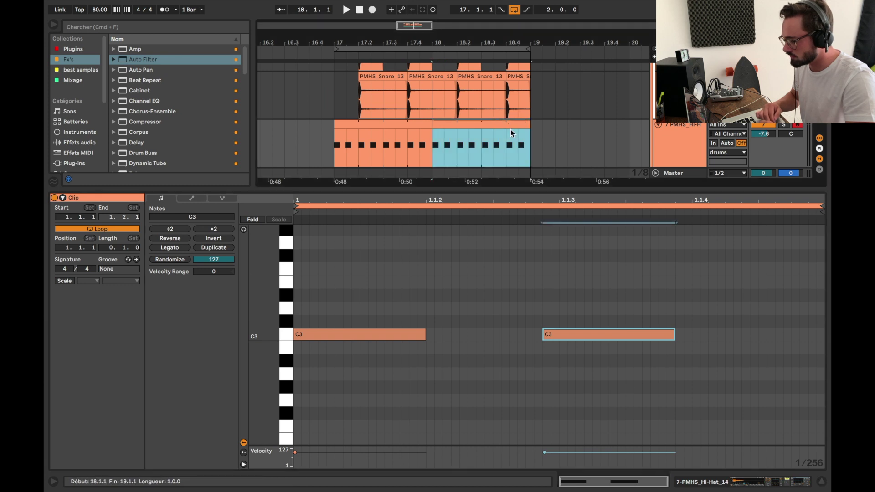
pyautogui.press('super+j')
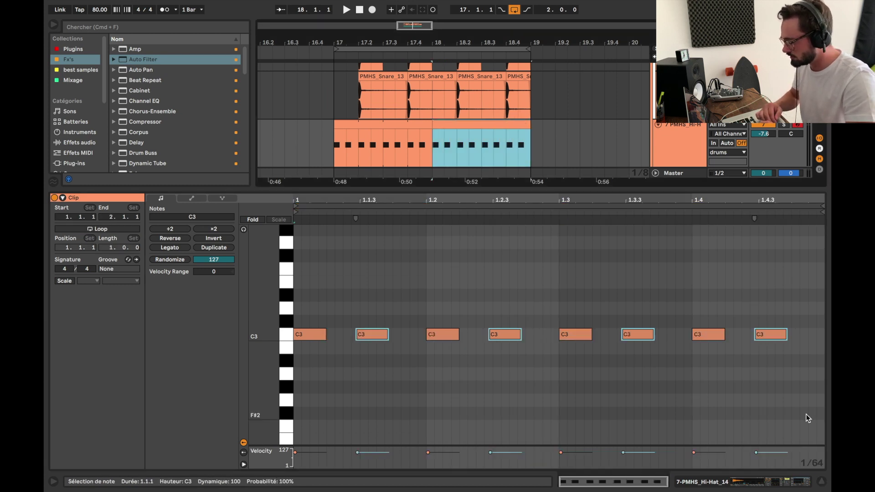
# Delete the last C3 note of the bar 18 hi-hat clip, close the clip editor and play the loop from 17.1.1
pyautogui.click(785, 387)
pyautogui.click(774, 361)
pyautogui.doubleClick(771, 334)
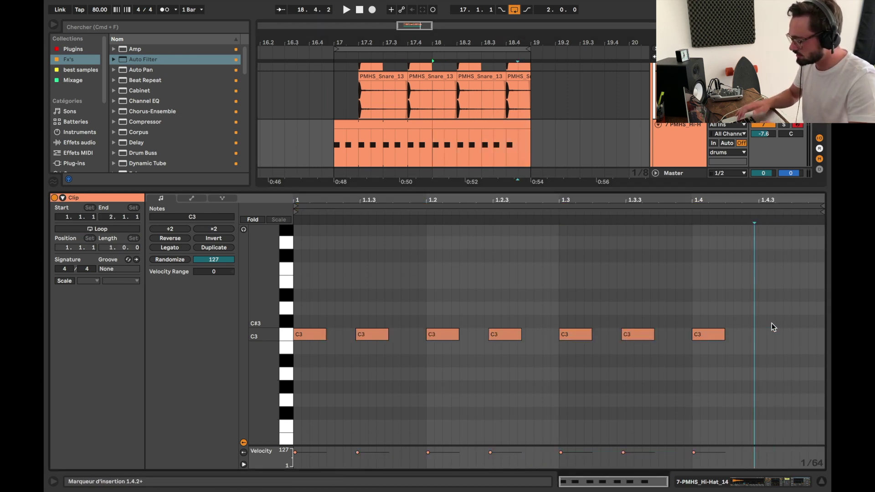
pyautogui.press('super+alt+l')
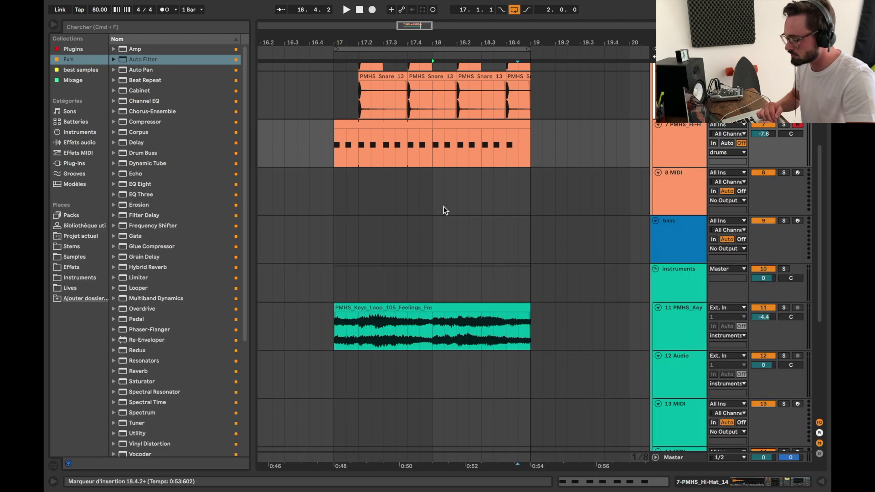
pyautogui.click(333, 137)
pyautogui.press('space')
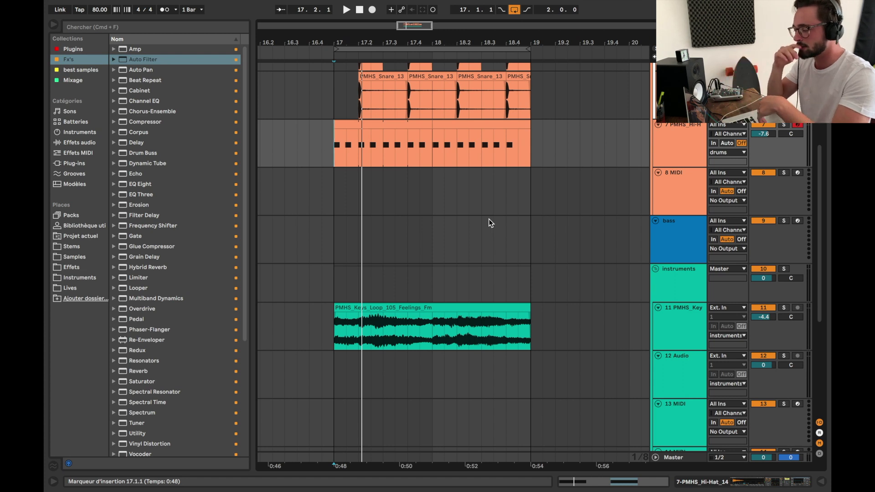
# Insert an audio track directly below the PMHS_Hi-Hat_14 track and open the Samples folder
pyautogui.scroll(2, 488, 218)
pyautogui.hscroll(1, 488, 219)
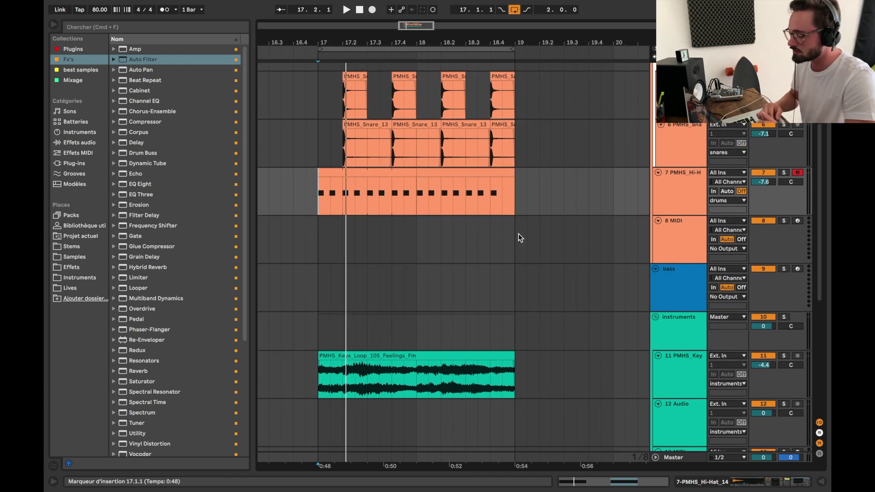
pyautogui.rightClick(680, 204)
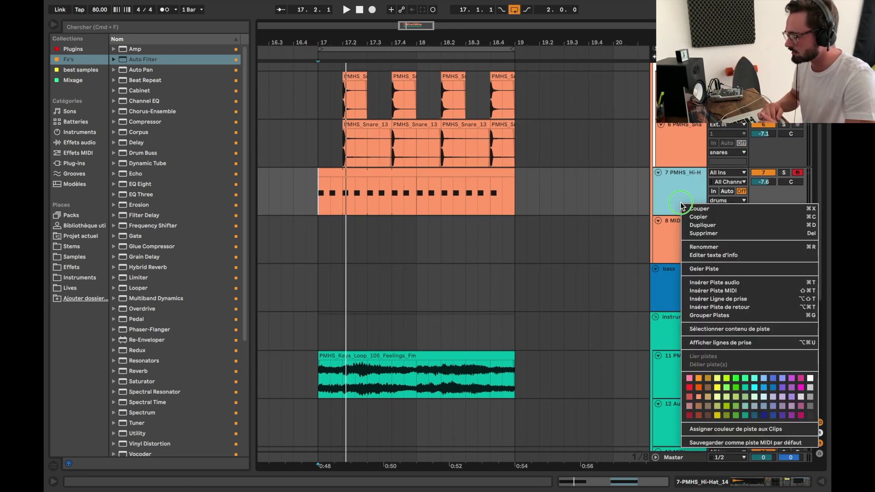
pyautogui.click(727, 281)
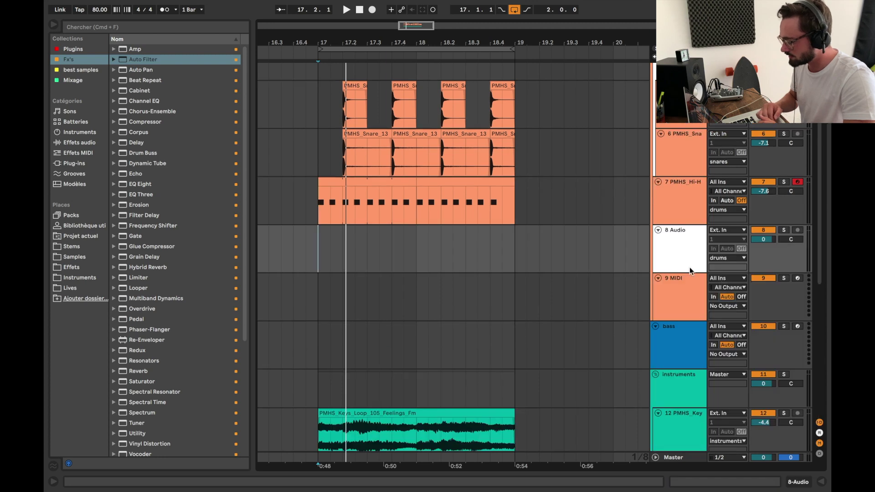
pyautogui.click(73, 257)
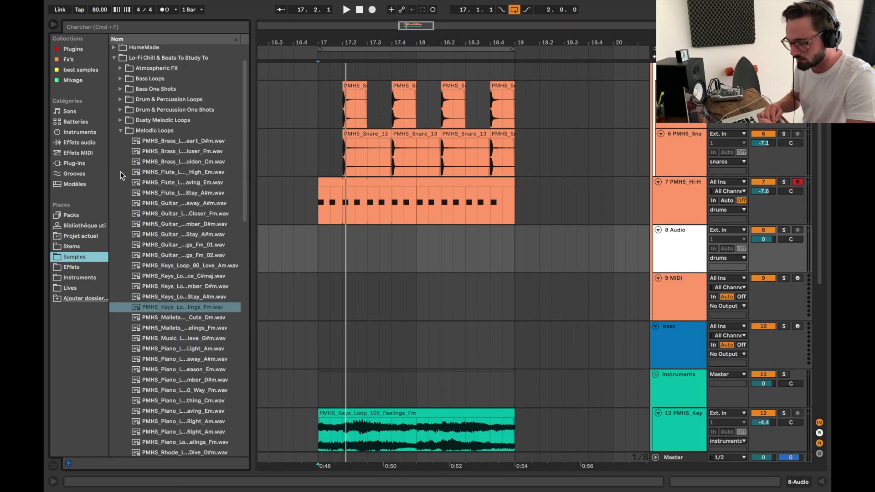
# Collapse the Melodic Loops folder and play the short recorded audio clip from 18.4.1 on the track below the hi-hats
pyautogui.press('Left')
pyautogui.click(488, 254)
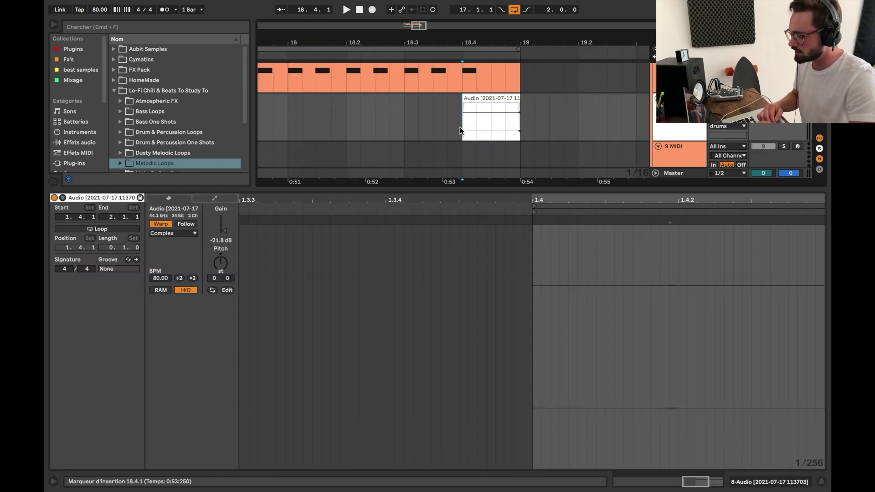
pyautogui.press('space')
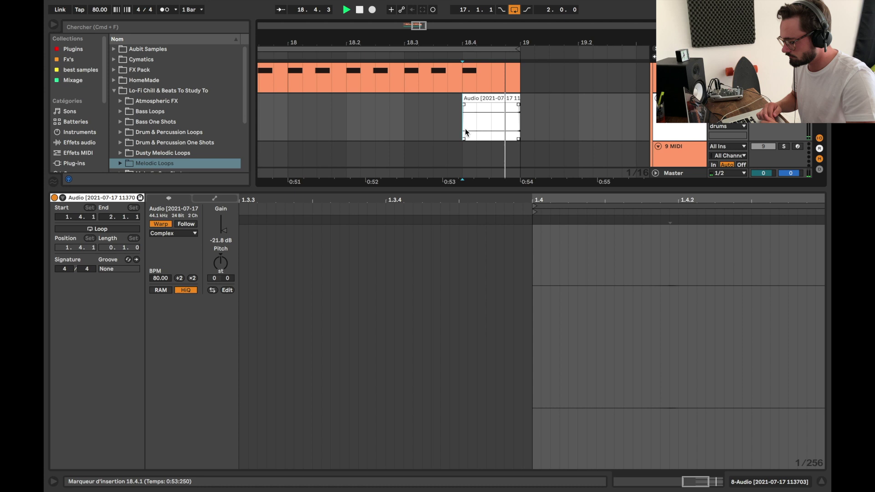
pyautogui.press('space')
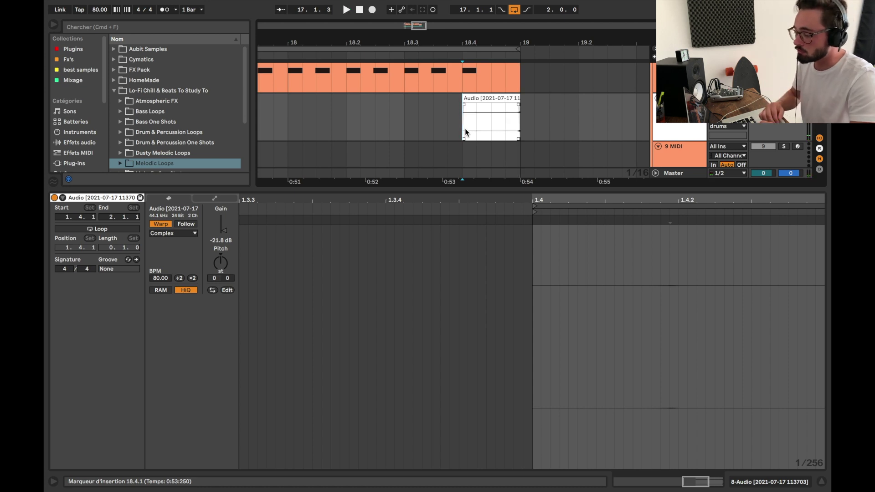
# Close the clip editor and play the loop from 17.1.1 with the drums, recorded audio clip and keys together
pyautogui.scroll(2, 464, 71)
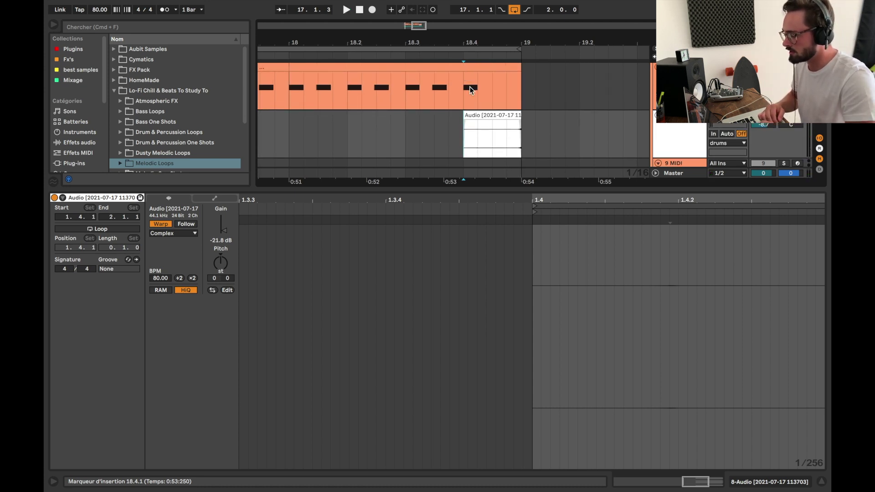
pyautogui.click(570, 190)
pyautogui.scroll(-5, 493, 190)
pyautogui.click(369, 142)
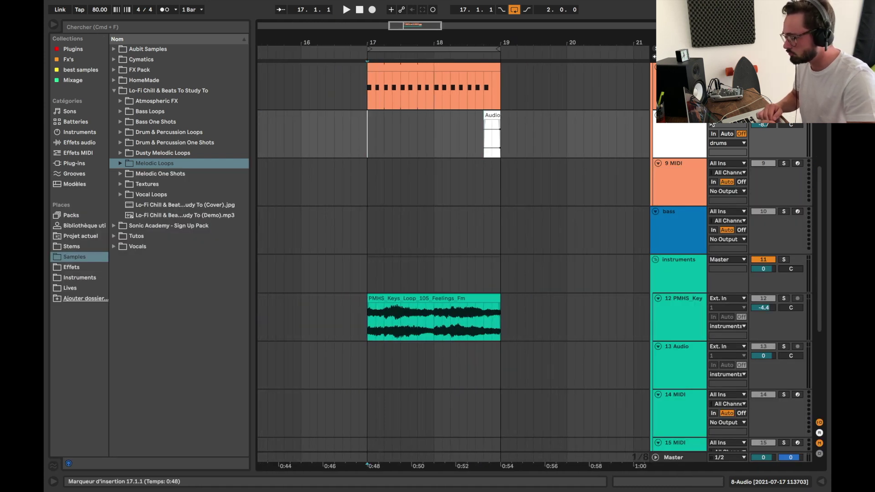
pyautogui.press('space')
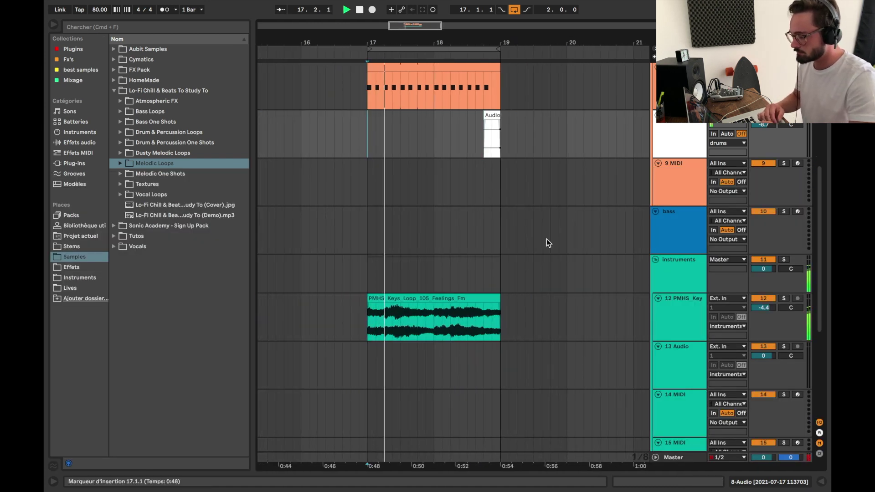
pyautogui.scroll(1, 546, 239)
pyautogui.scroll(1, 546, 238)
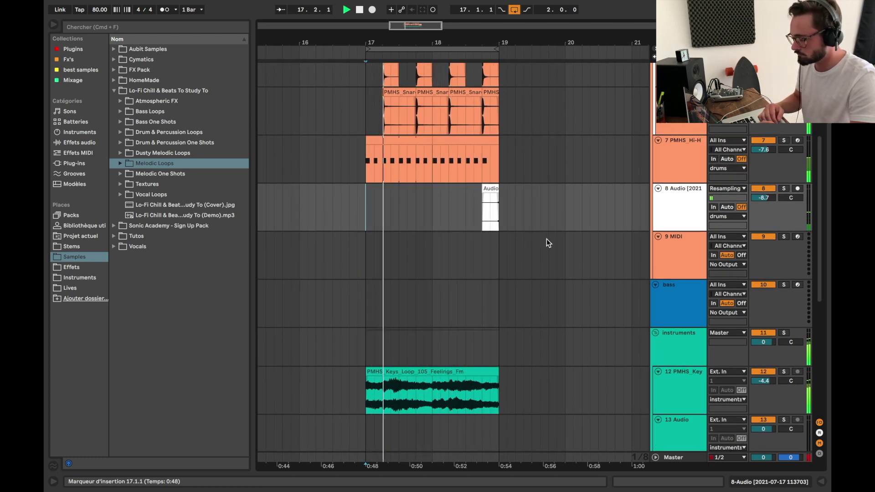
pyautogui.press('space')
# Solo the PMHS_Hi-Hat track and the resampled audio track, and play them together from 18.4.1
pyautogui.click(483, 211)
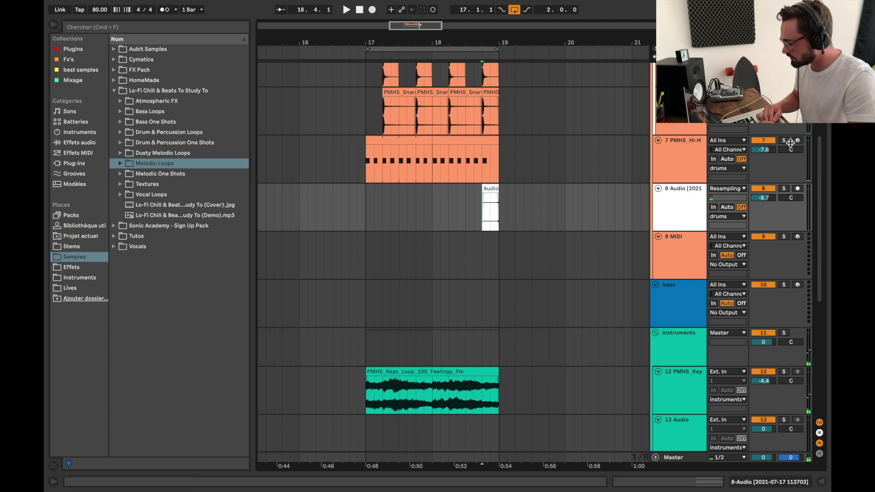
pyautogui.click(785, 190)
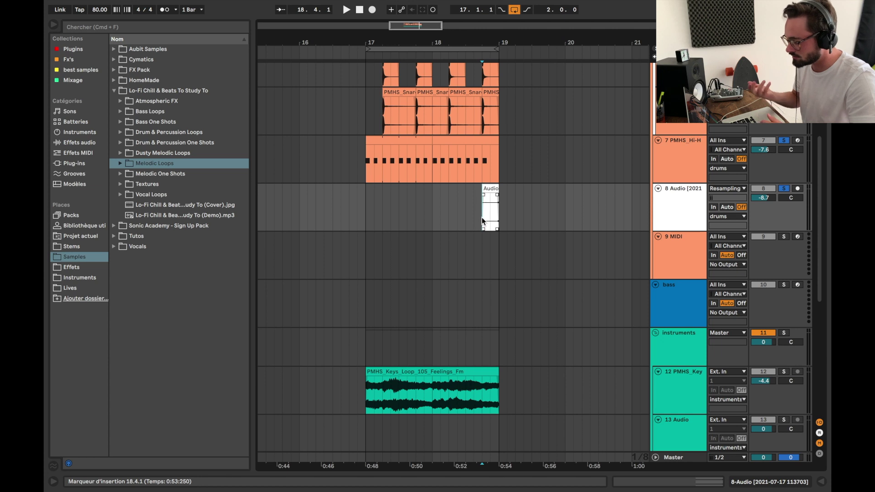
pyautogui.press('space')
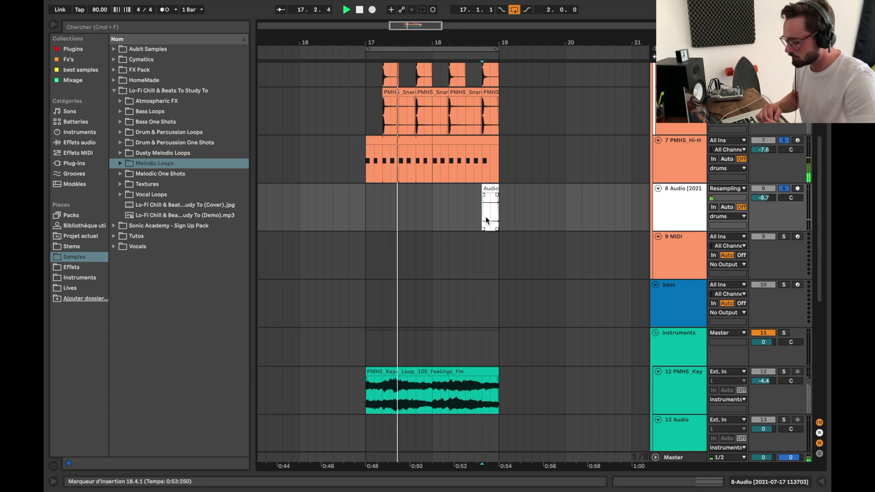
pyautogui.click(491, 217)
pyautogui.press('space')
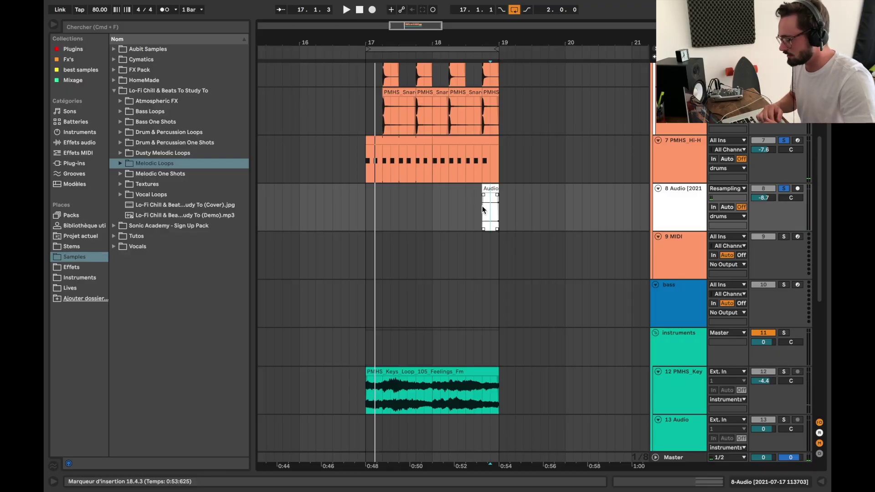
# Return the playback position to 17.1.1 and review the kick, snare and hi-hat clips of the two-bar loop
pyautogui.click(372, 222)
pyautogui.scroll(5, 372, 222)
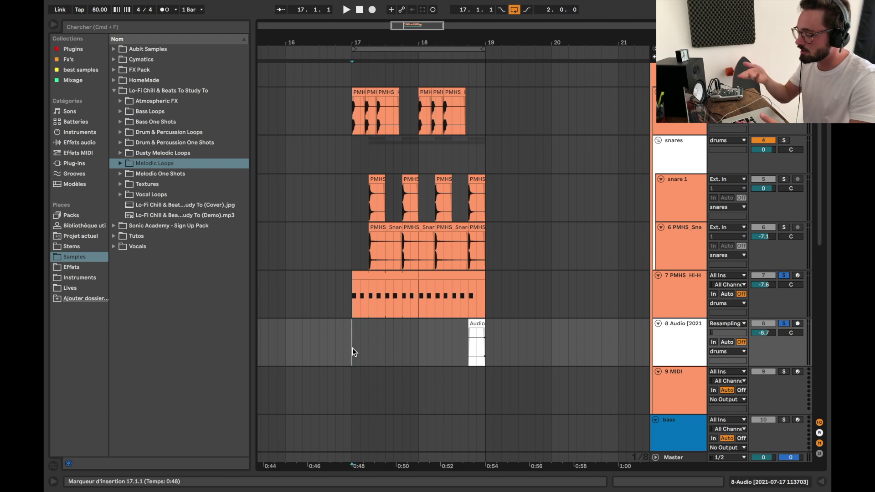
pyautogui.scroll(2, 352, 348)
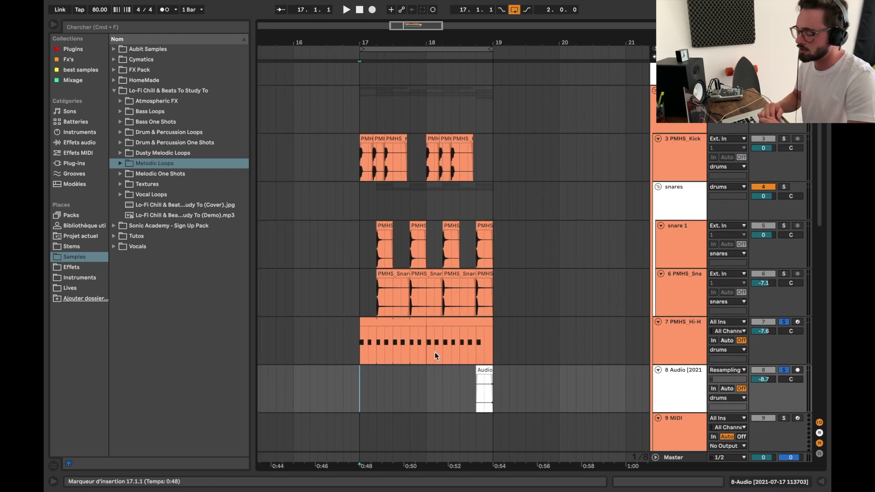